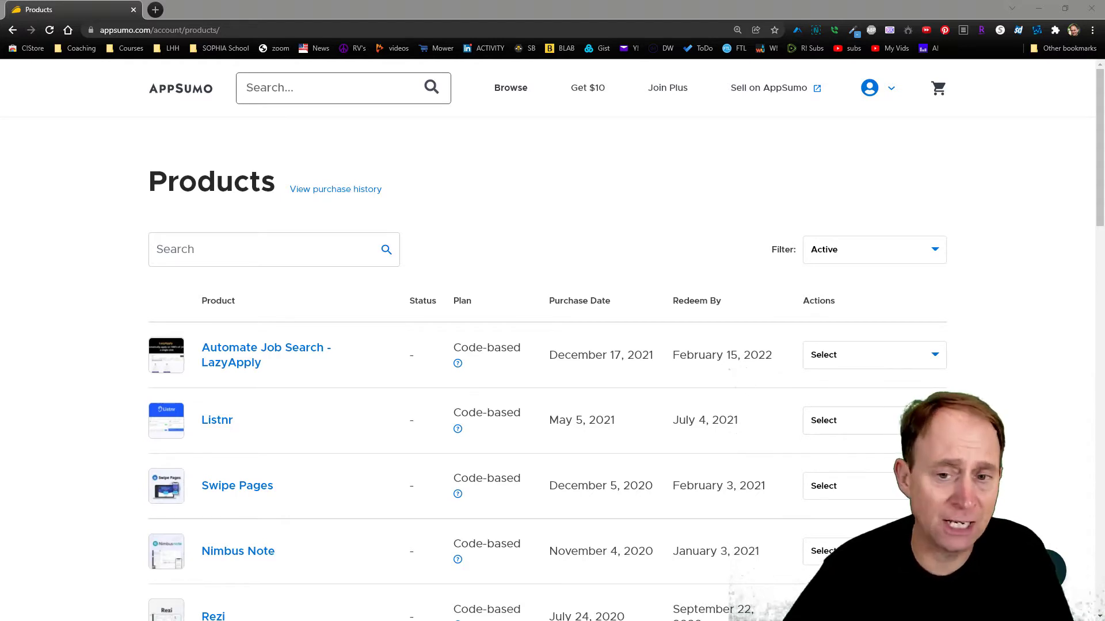
# - Return from Products to the AppSumo Account overview with Alt+Left
pyautogui.hotkey('alt', 'Left')
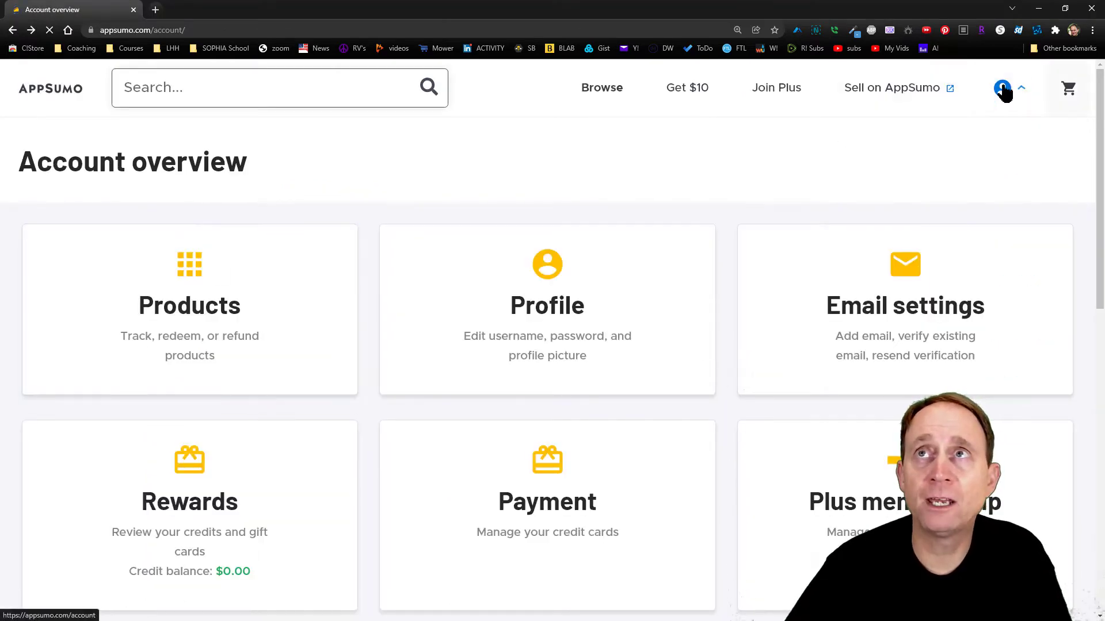
# - Go to Products from the account menu and show the LazyApply row's action options
pyautogui.click(1001, 89)
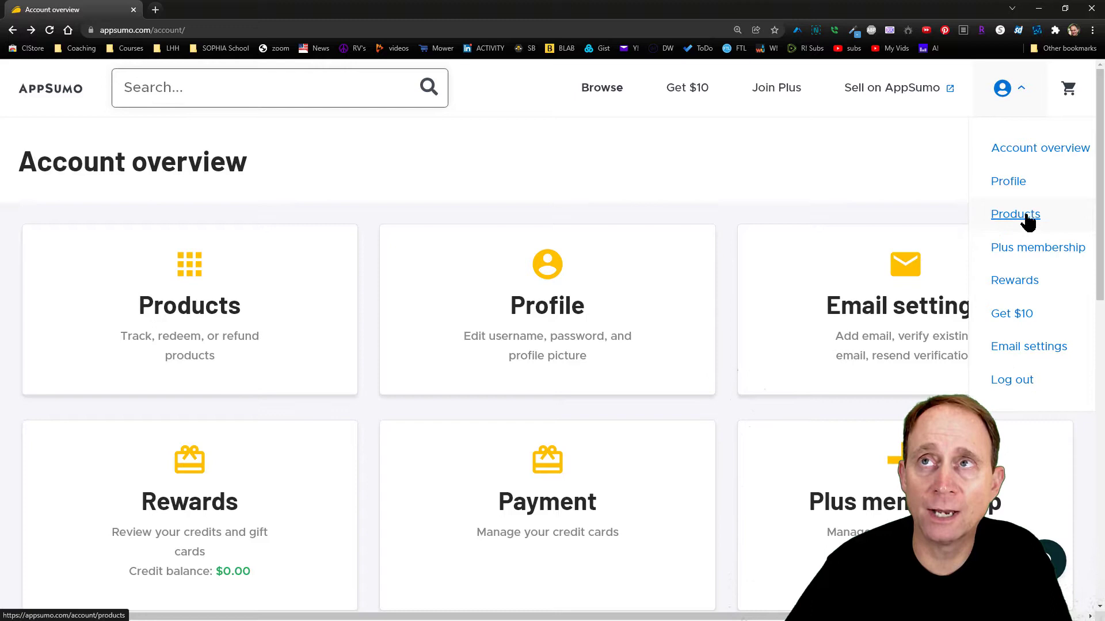
pyautogui.click(159, 308)
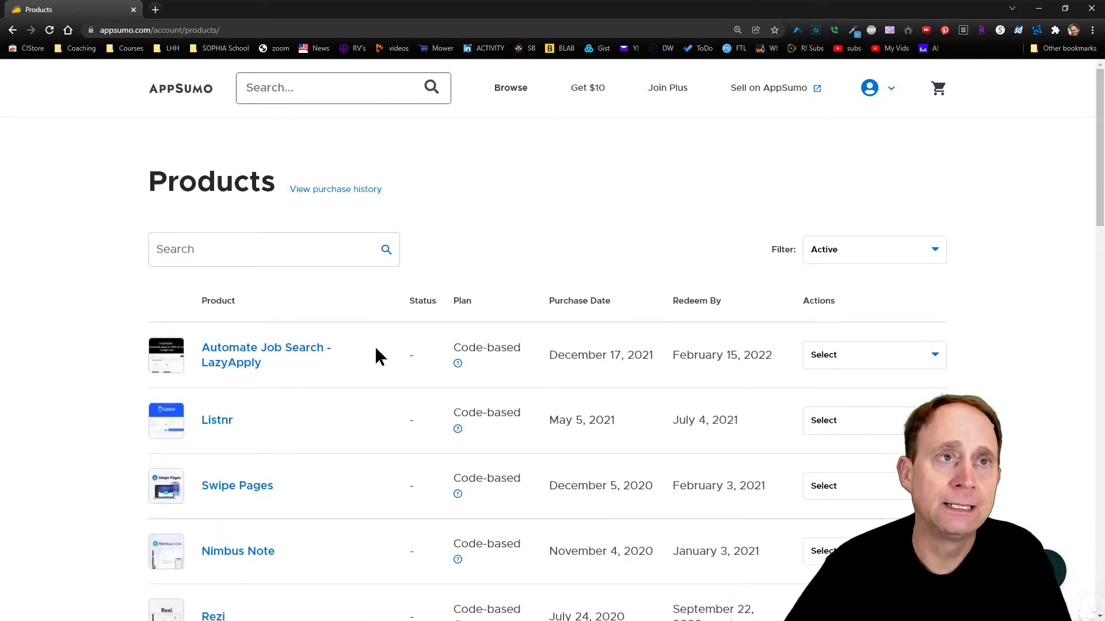
pyautogui.click(827, 358)
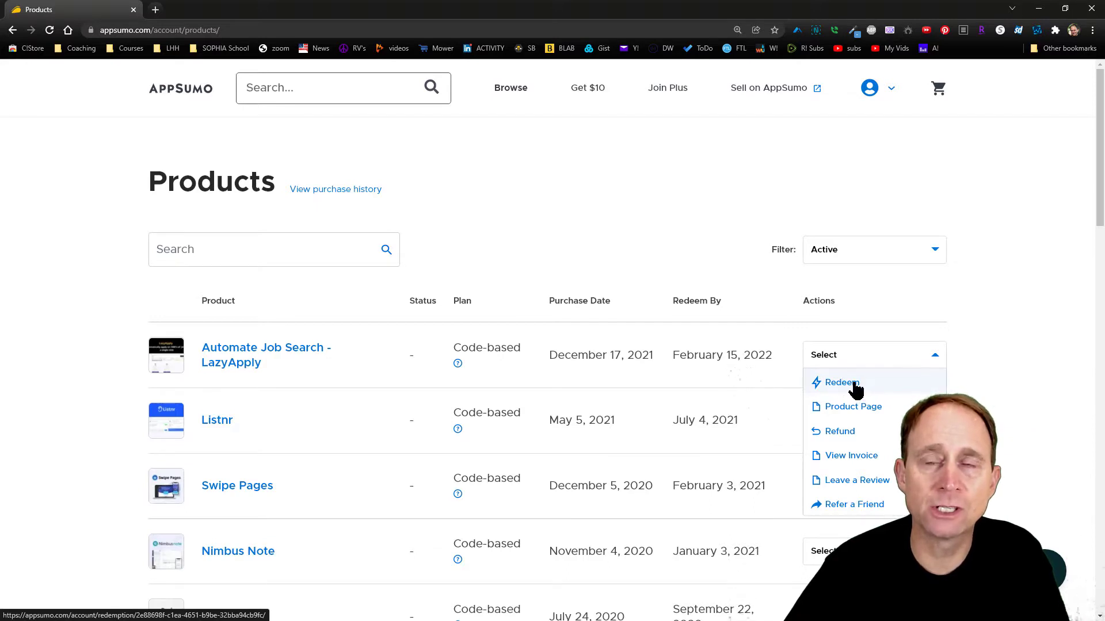
# - Choose Redeem from the LazyApply actions to reach its redemption page
pyautogui.click(855, 359)
pyautogui.click(855, 359)
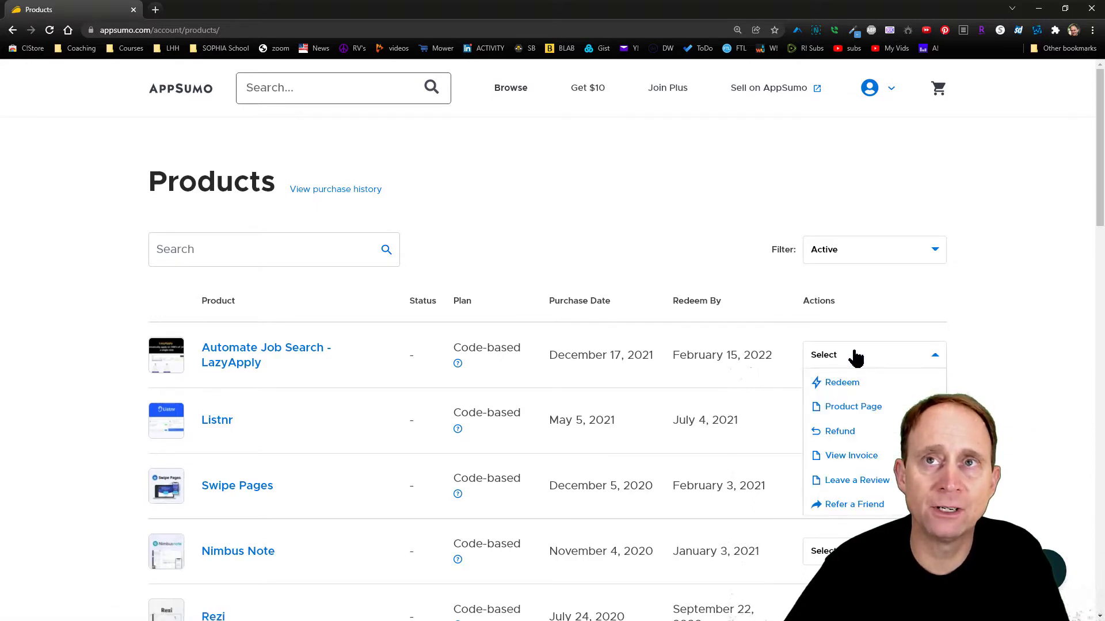
pyautogui.click(835, 389)
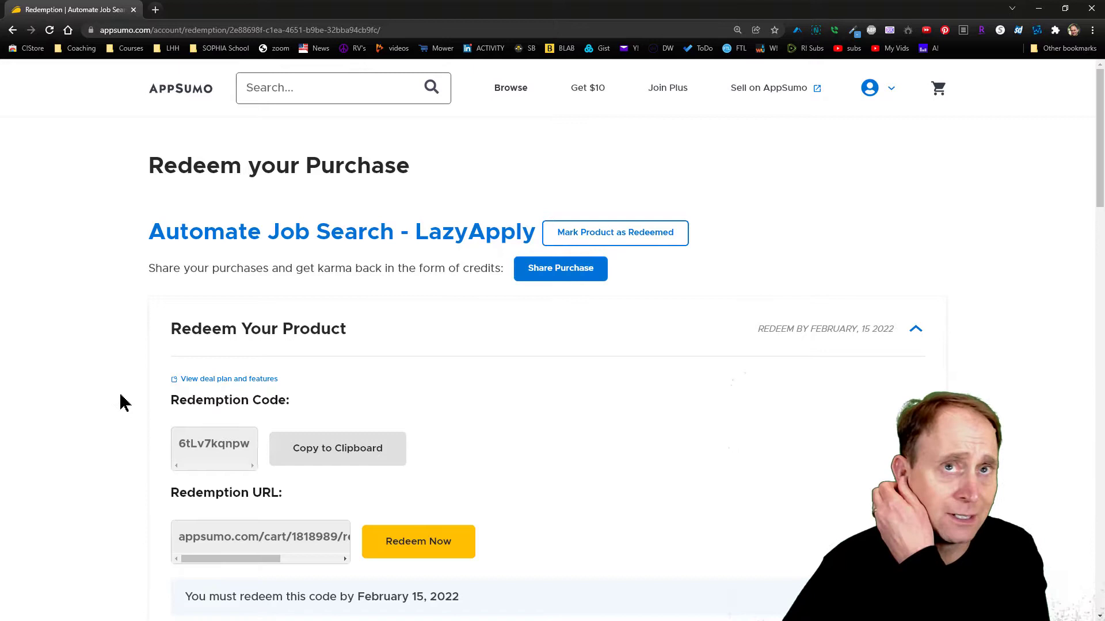
# - Read through the LazyApply redemption code and instructions
pyautogui.scroll(-1, 124, 402)
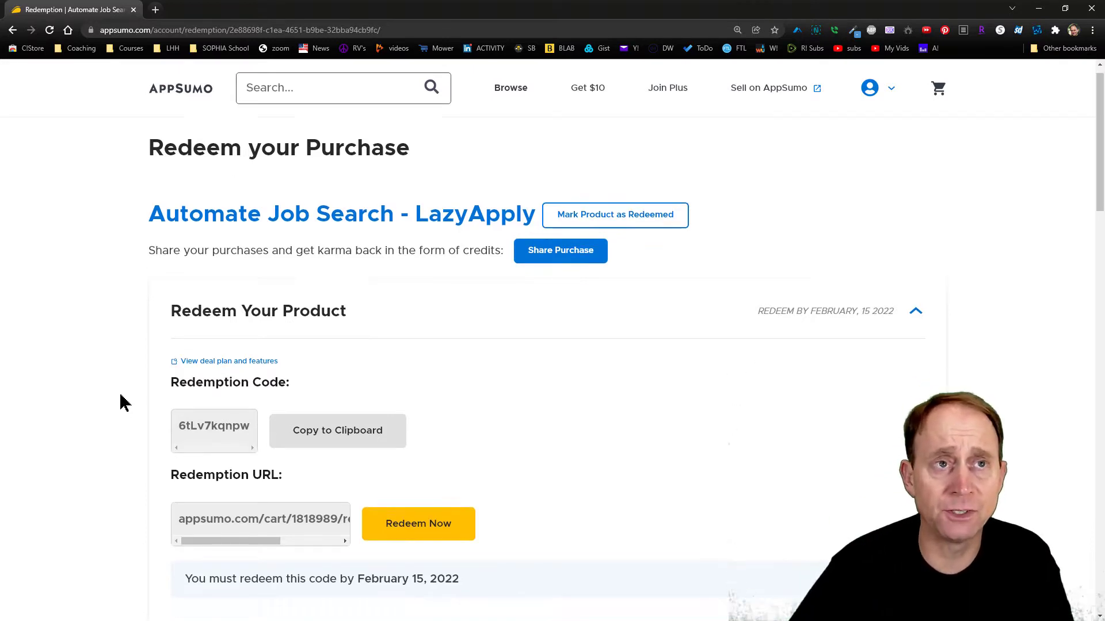
pyautogui.scroll(-1, 124, 402)
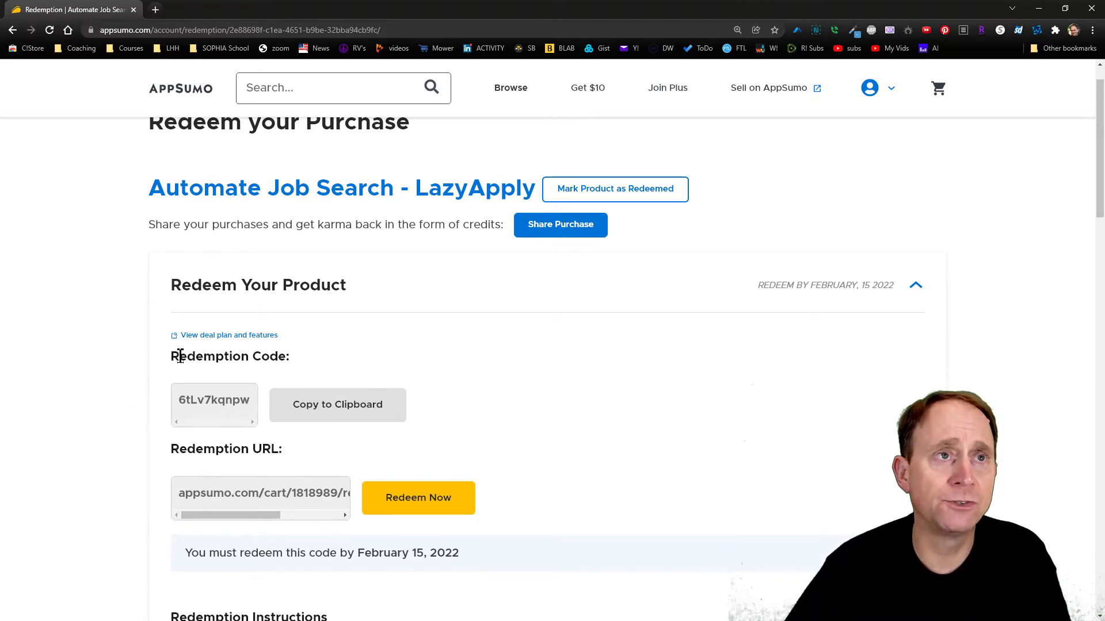
pyautogui.moveTo(172, 357); pyautogui.dragTo(302, 366)
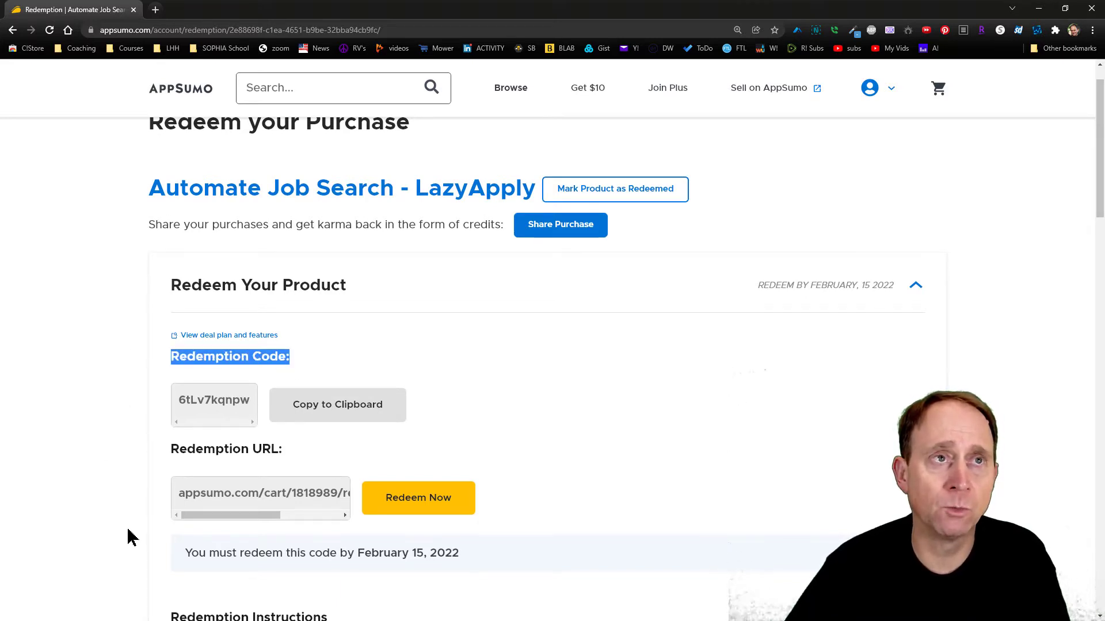
pyautogui.scroll(-1, 129, 537)
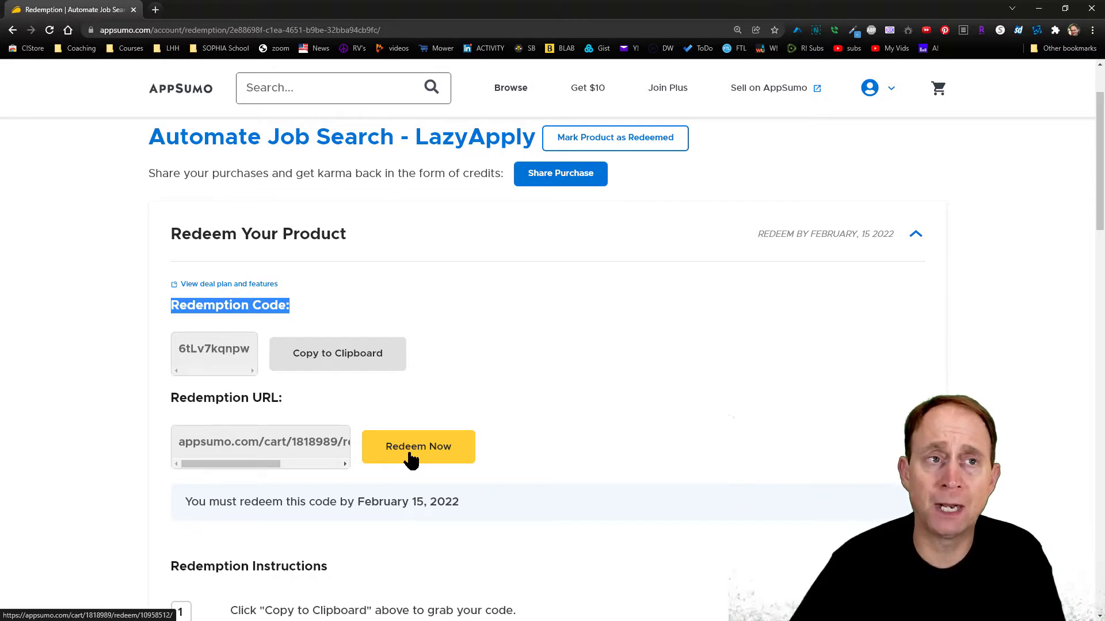
pyautogui.scroll(-2, 410, 460)
pyautogui.scroll(-2, 411, 460)
pyautogui.scroll(-2, 411, 461)
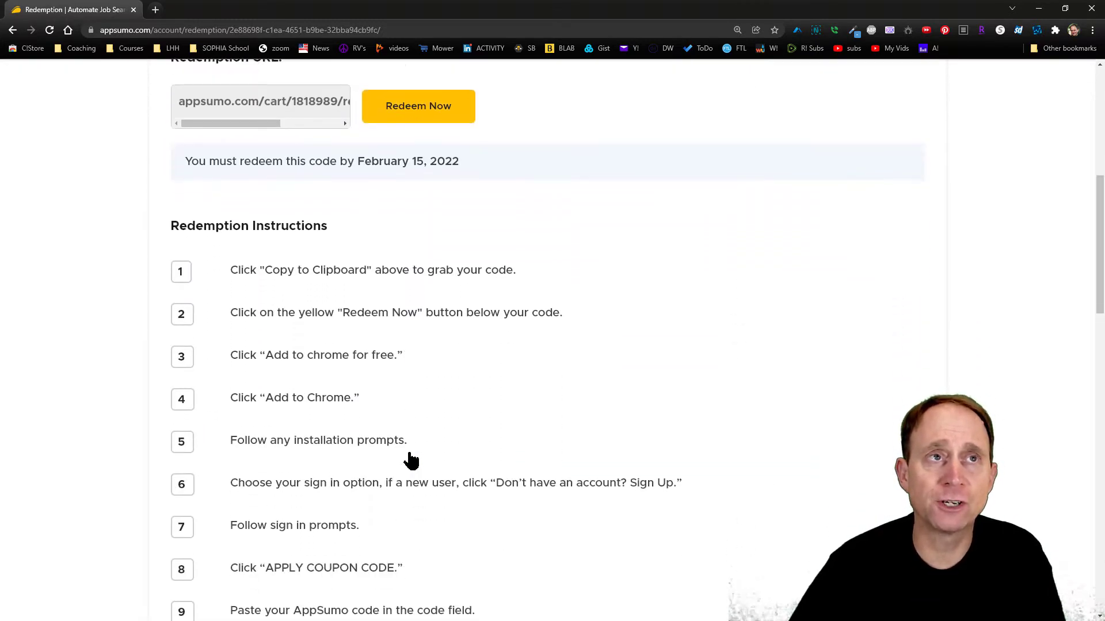
pyautogui.scroll(-1, 411, 461)
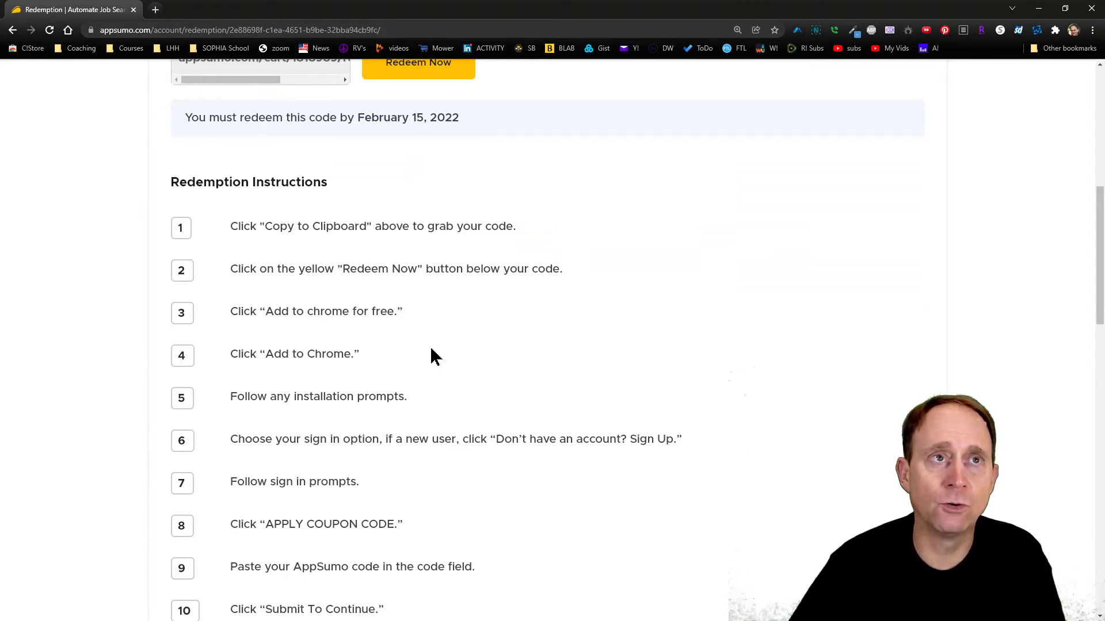
pyautogui.scroll(-2, 433, 356)
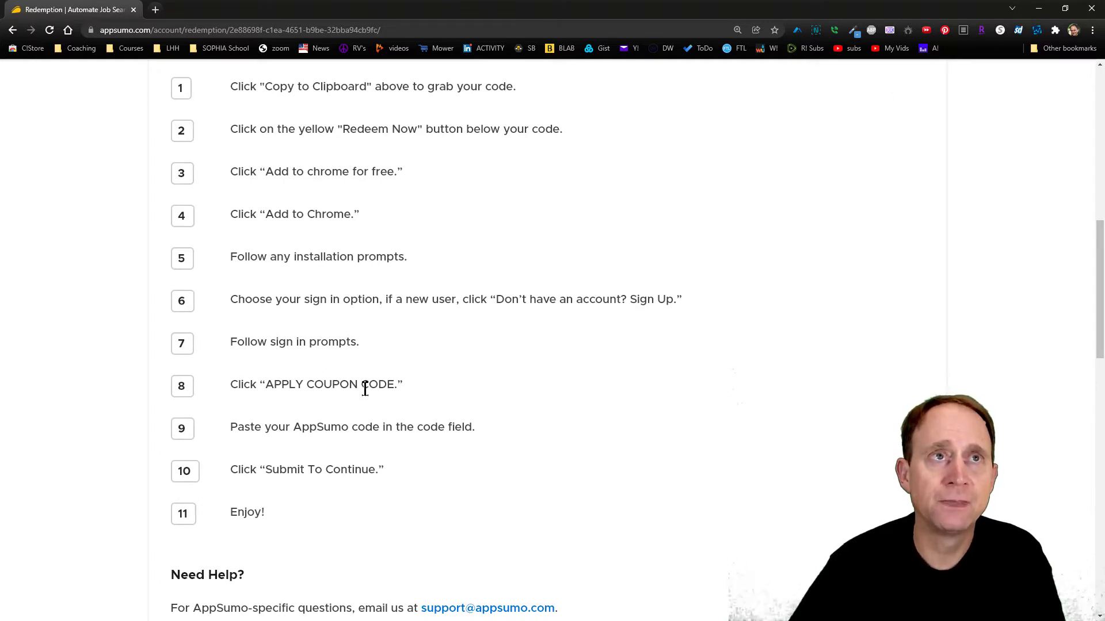
pyautogui.scroll(-2, 365, 390)
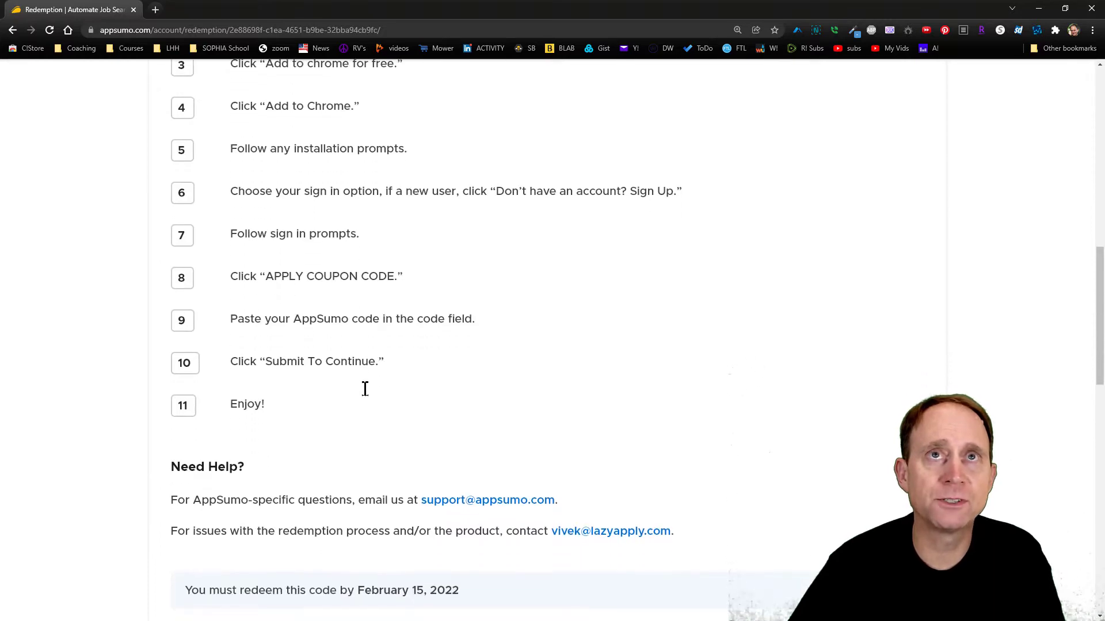
# - Copy the redemption code and launch the LazyApply site via Redeem Now
pyautogui.scroll(9, 364, 389)
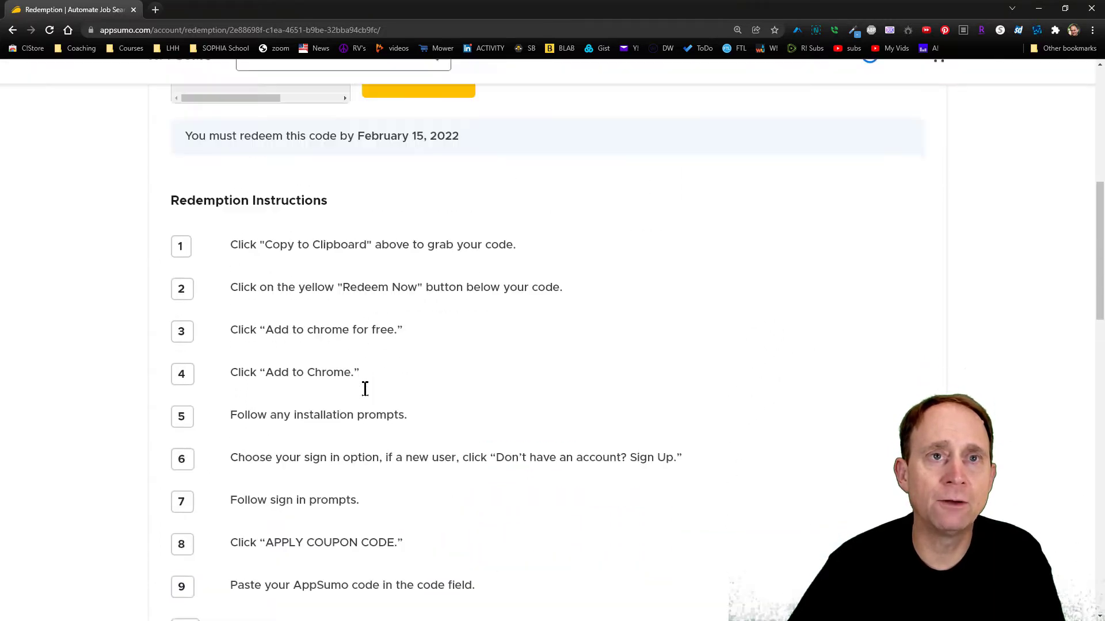
pyautogui.click(327, 260)
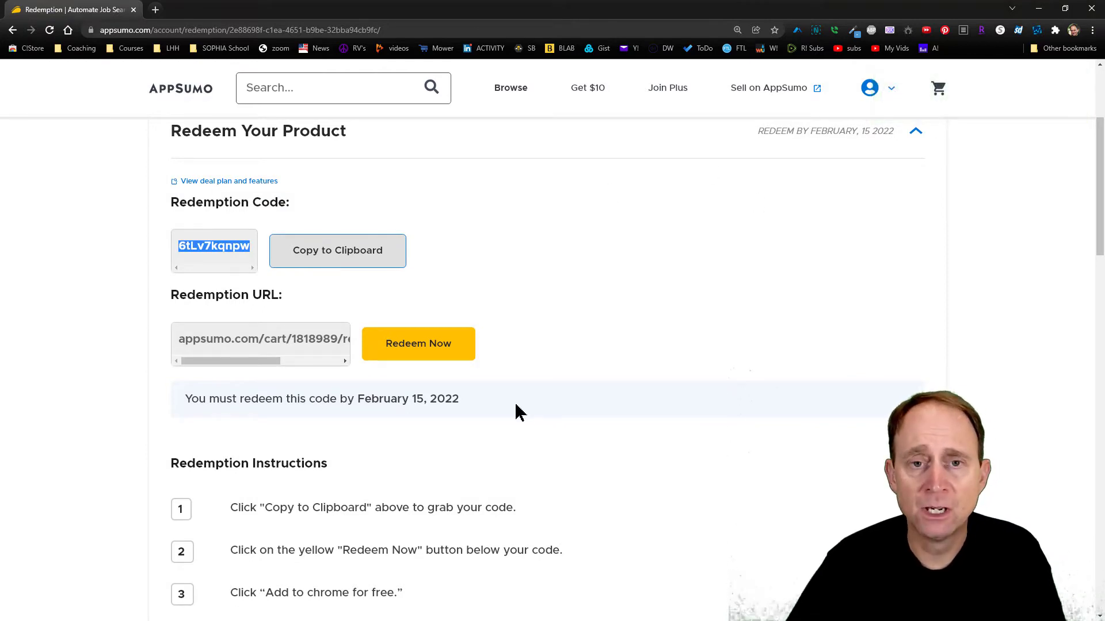
pyautogui.click(419, 353)
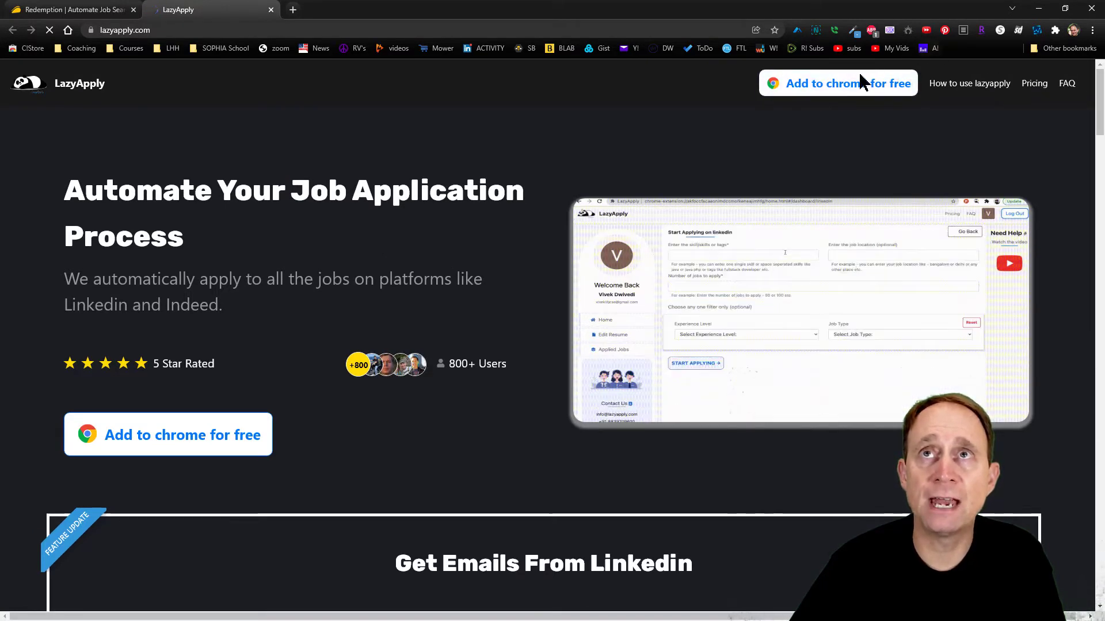
# - Go to the LazyApply extension's Chrome Web Store listing from lazyapply.com's header
pyautogui.click(832, 86)
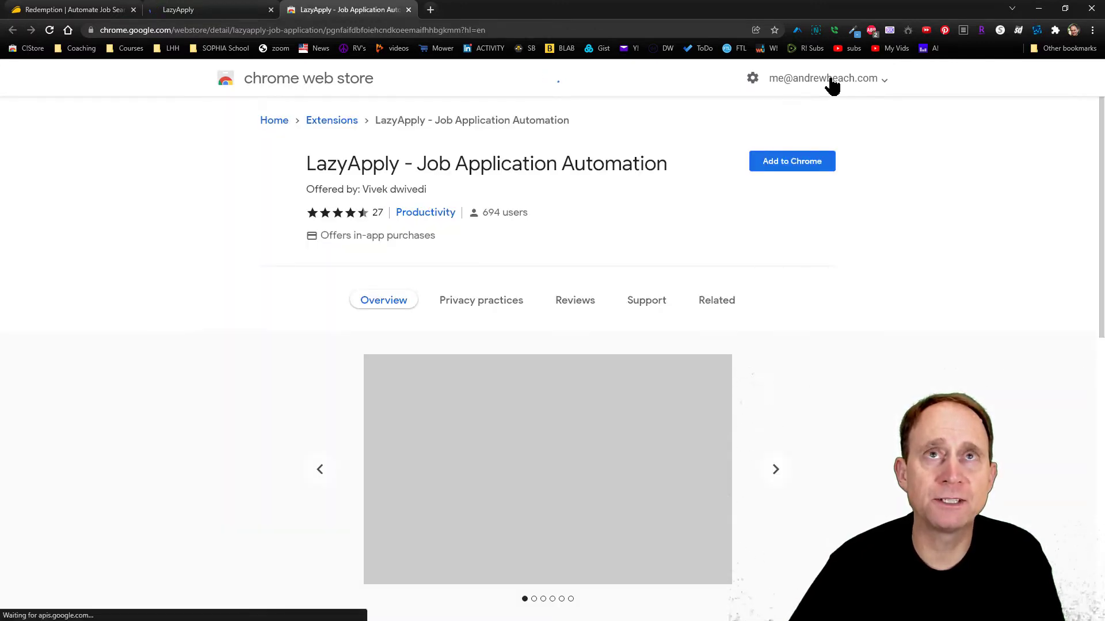
# - Add the LazyApply - Job Application Automation extension to Chrome
pyautogui.click(783, 167)
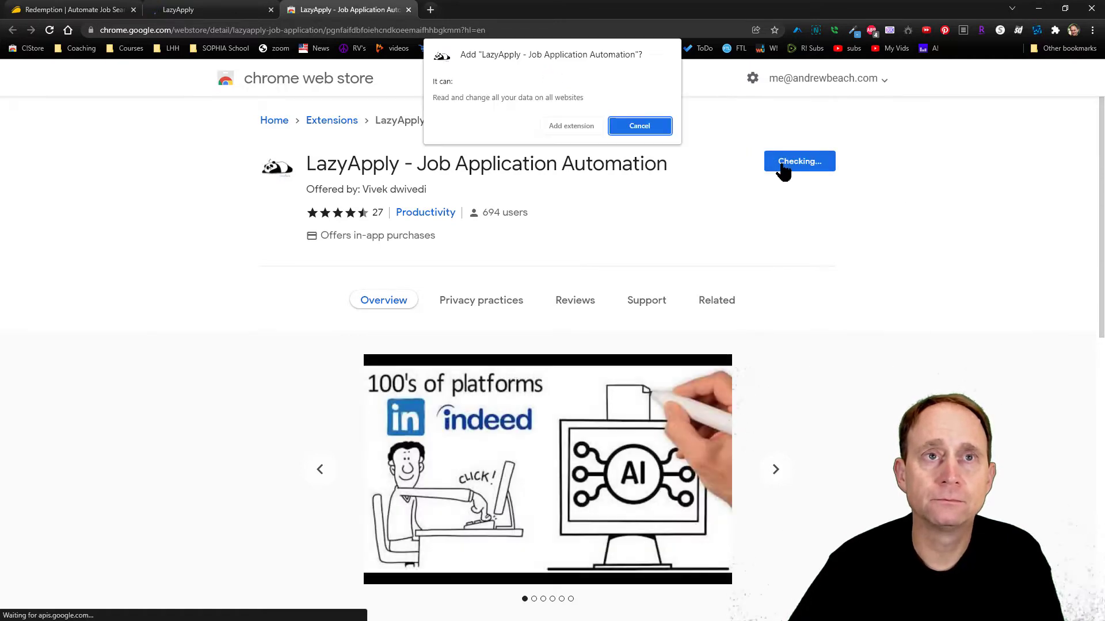
pyautogui.click(580, 127)
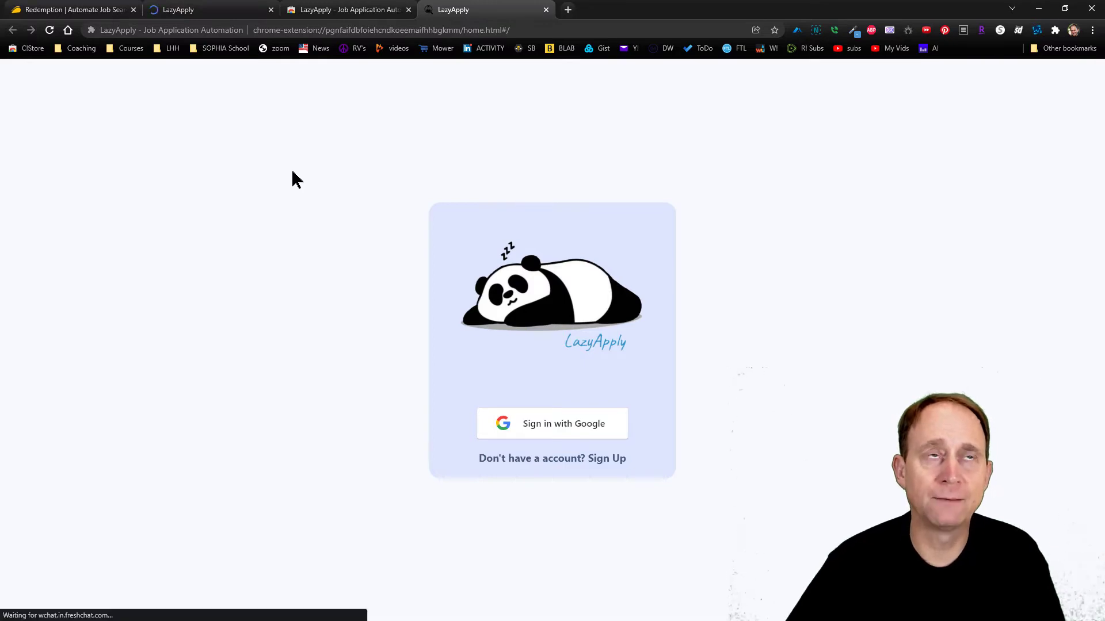
pyautogui.click(62, 11)
pyautogui.scroll(-4, 80, 512)
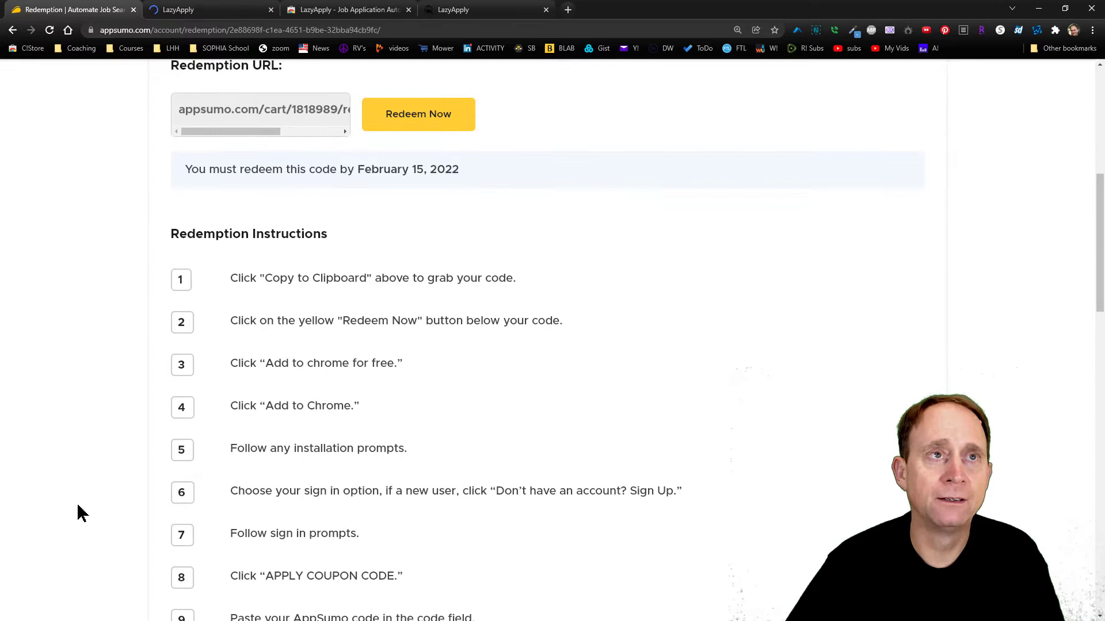
pyautogui.scroll(-1, 80, 512)
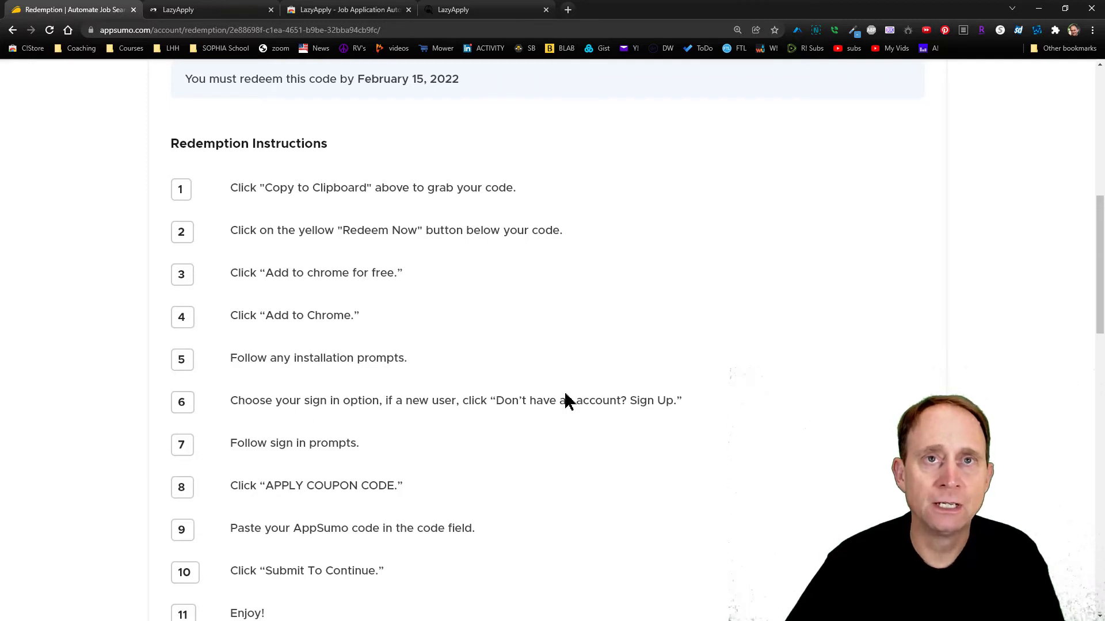
pyautogui.moveTo(683, 401)
pyautogui.mouseDown()
pyautogui.moveTo(401, 395)
pyautogui.moveTo(213, 416)
pyautogui.mouseUp()
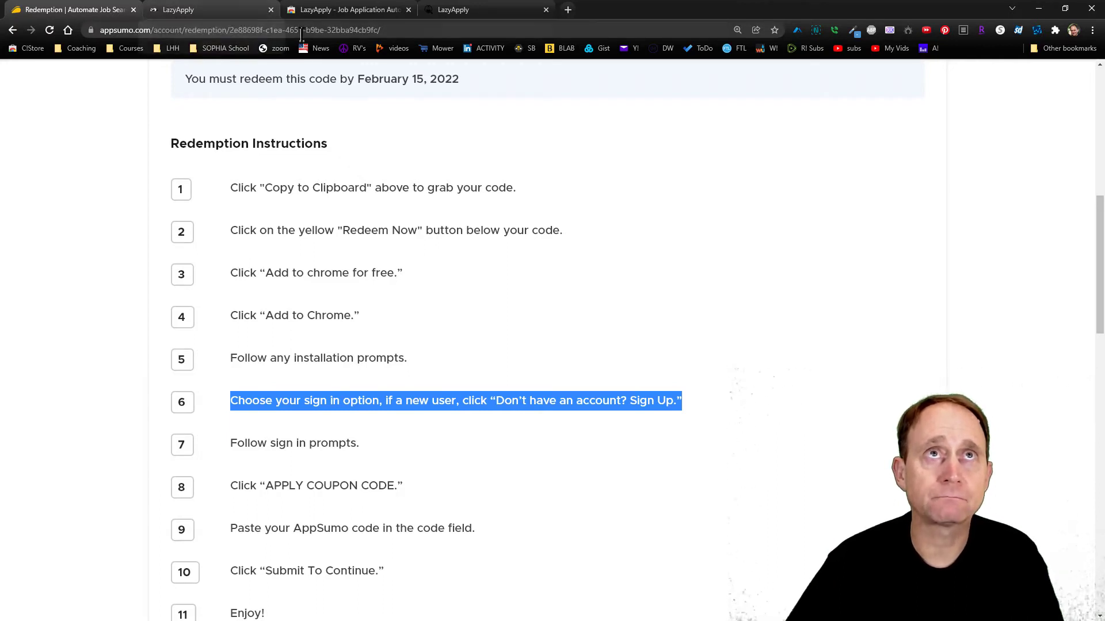
pyautogui.click(526, 9)
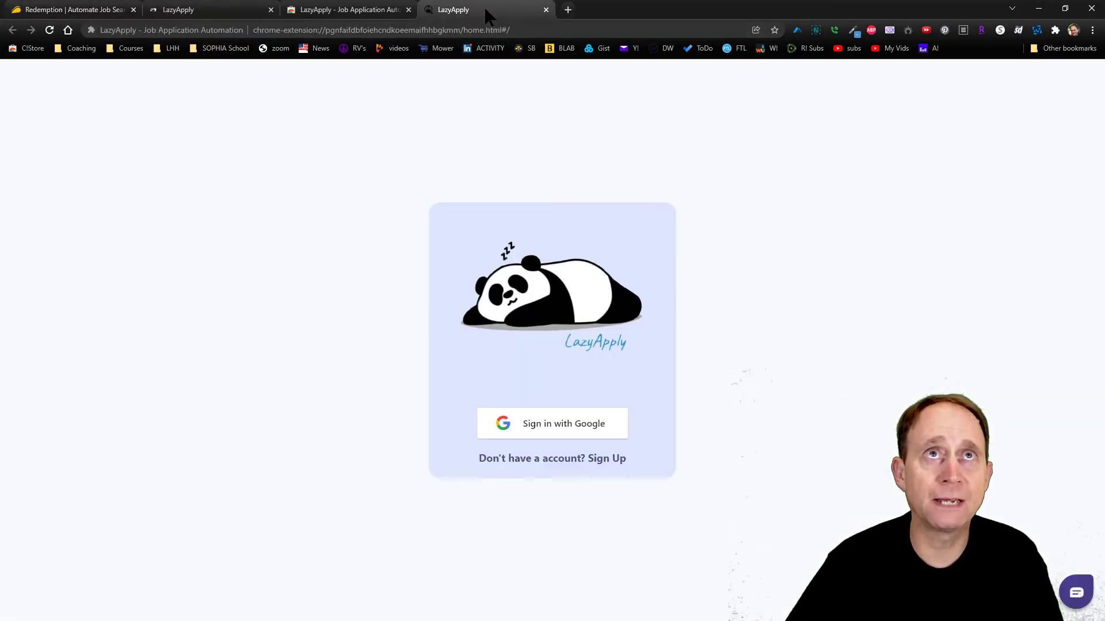
# - Sign in with Google and submit phone number 50307 with United States as country
pyautogui.click(562, 432)
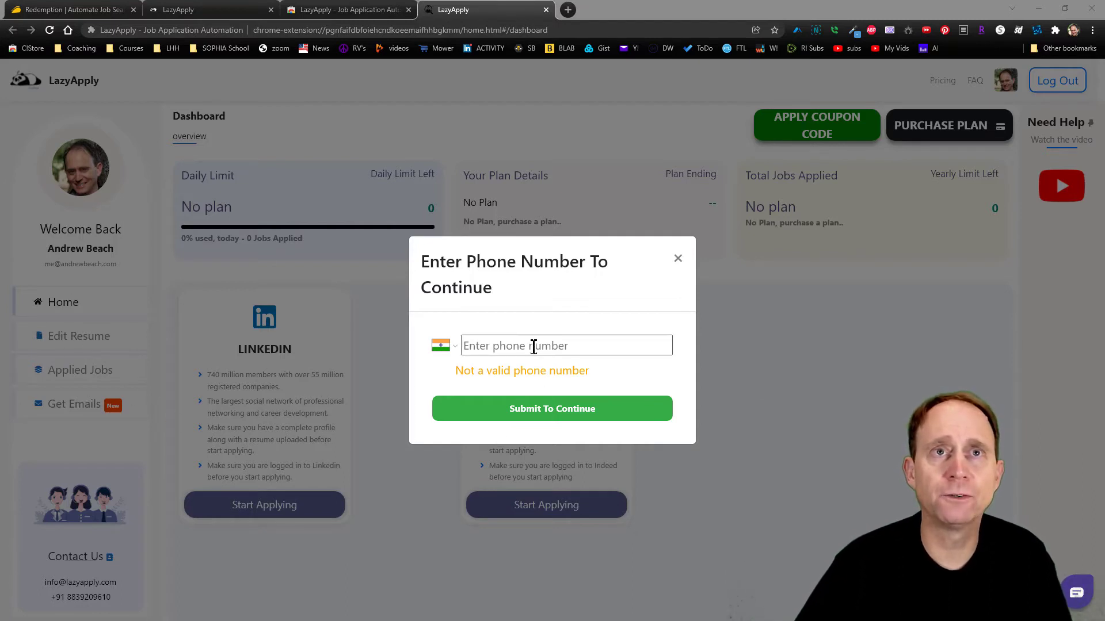
pyautogui.click(454, 352)
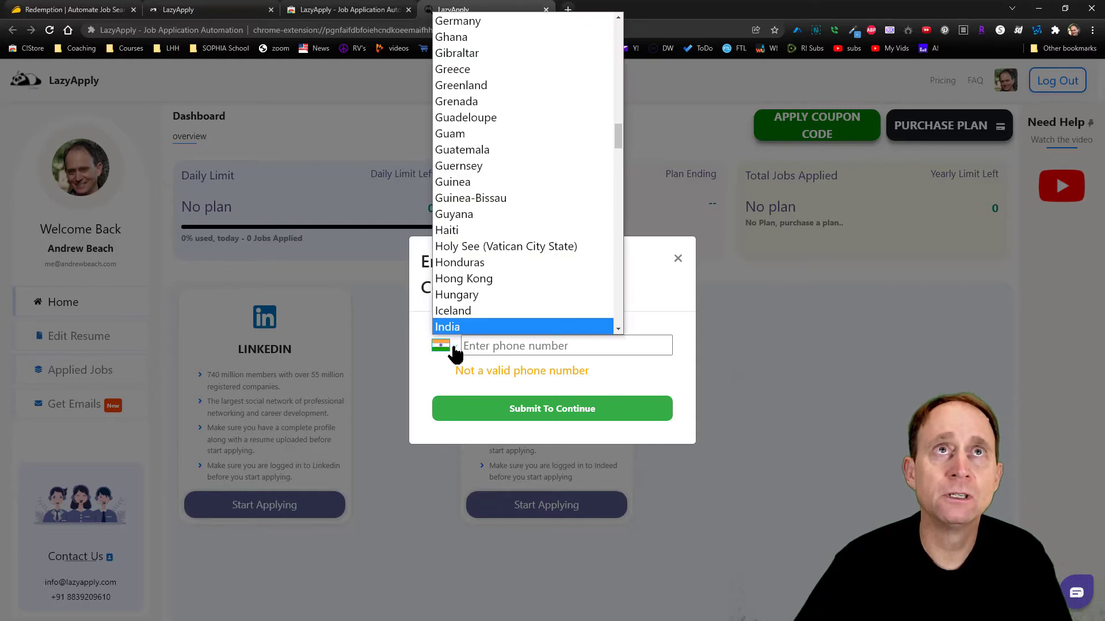
pyautogui.press('u')
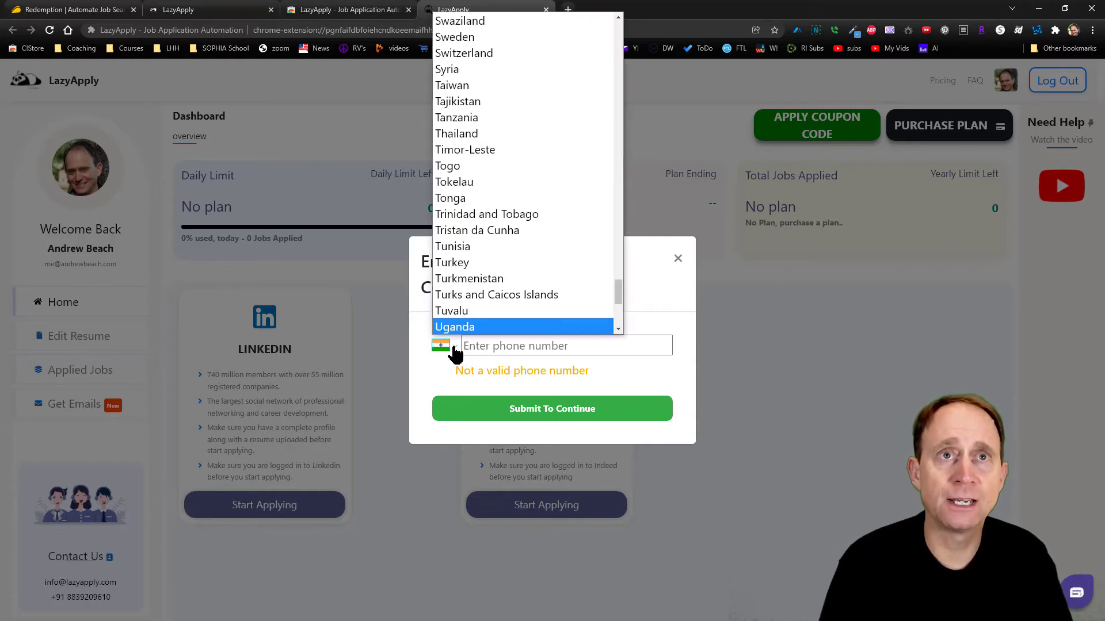
pyautogui.press('u')
pyautogui.press('u')
pyautogui.press('u')
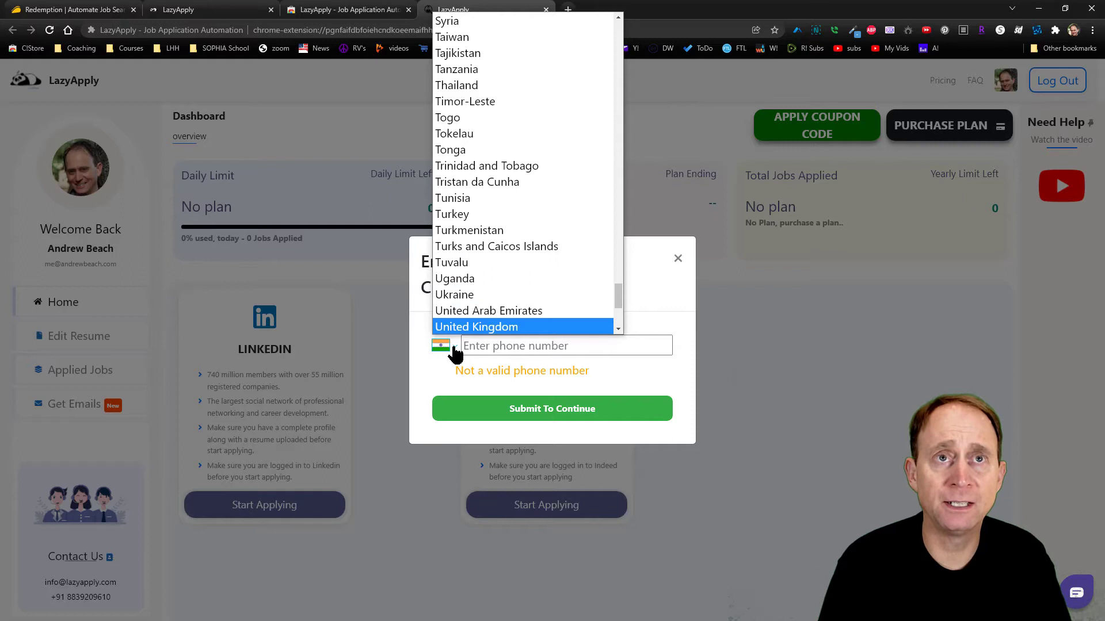
pyautogui.press('u')
pyautogui.press('Return')
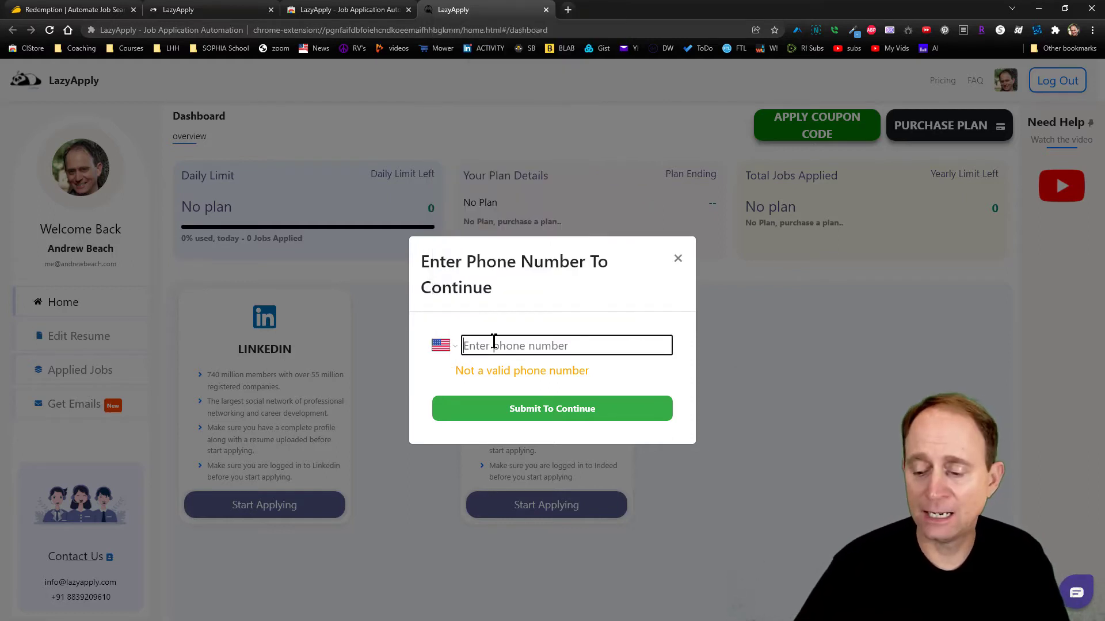
pyautogui.write('503')
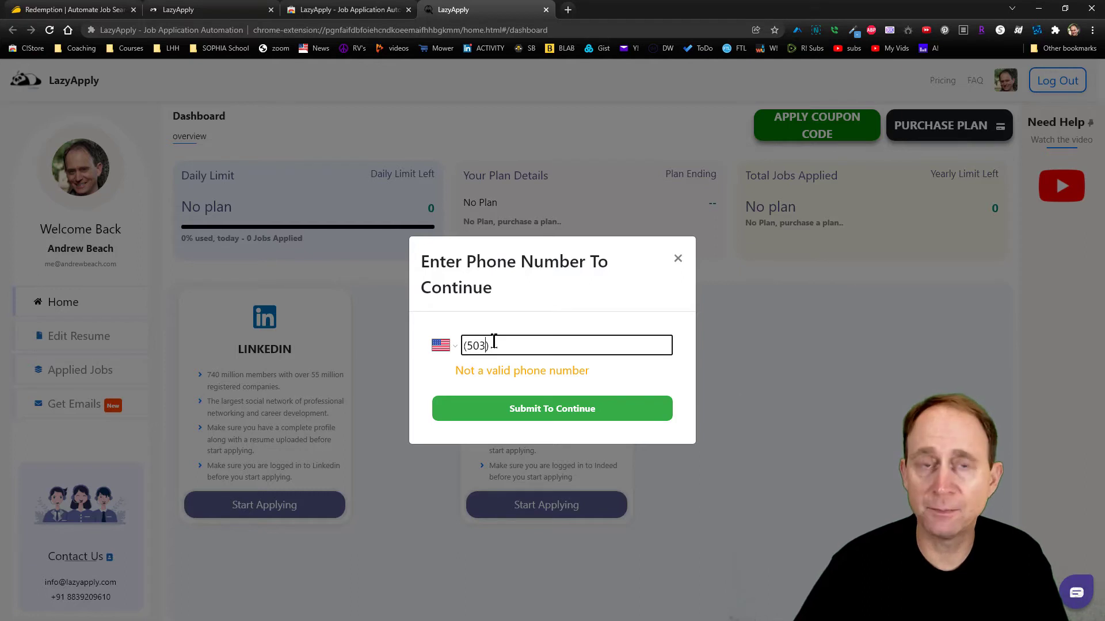
pyautogui.write('0-070')
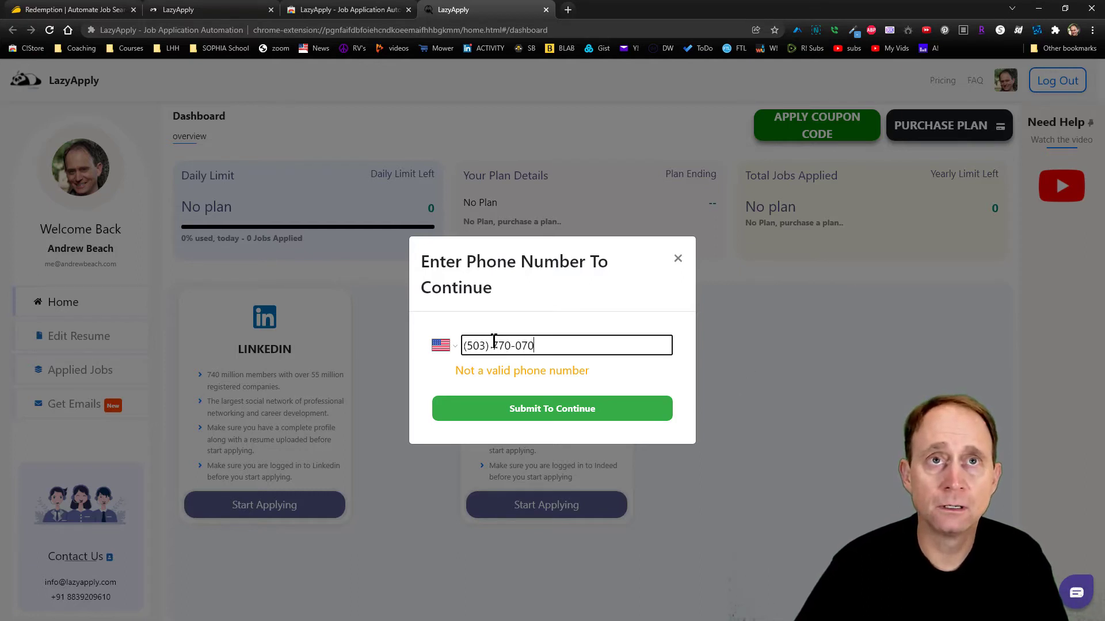
pyautogui.write('7')
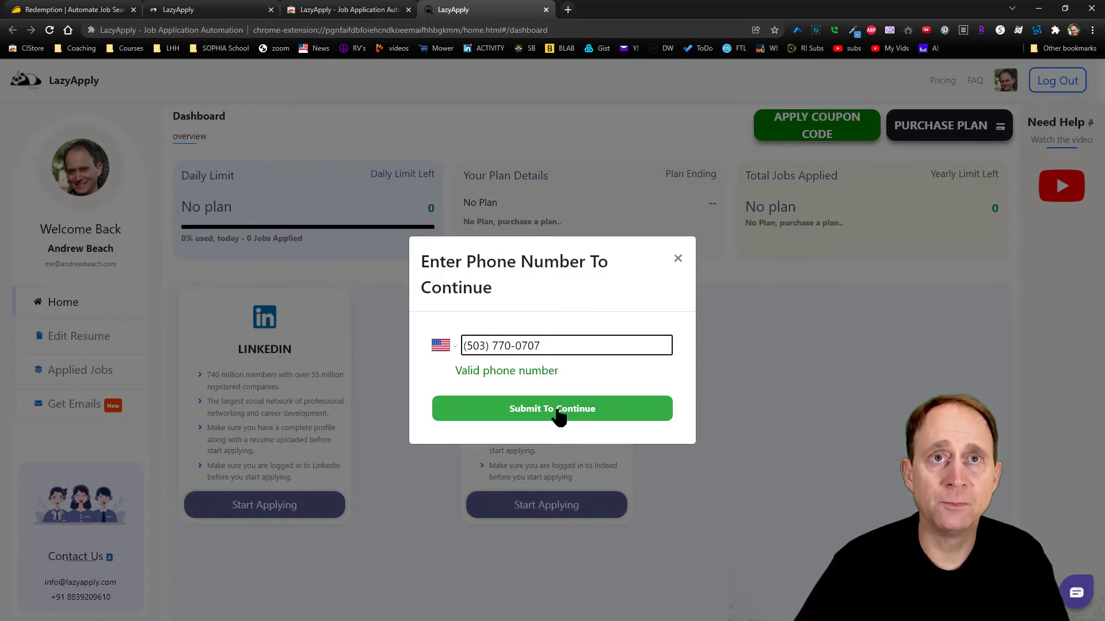
pyautogui.click(558, 410)
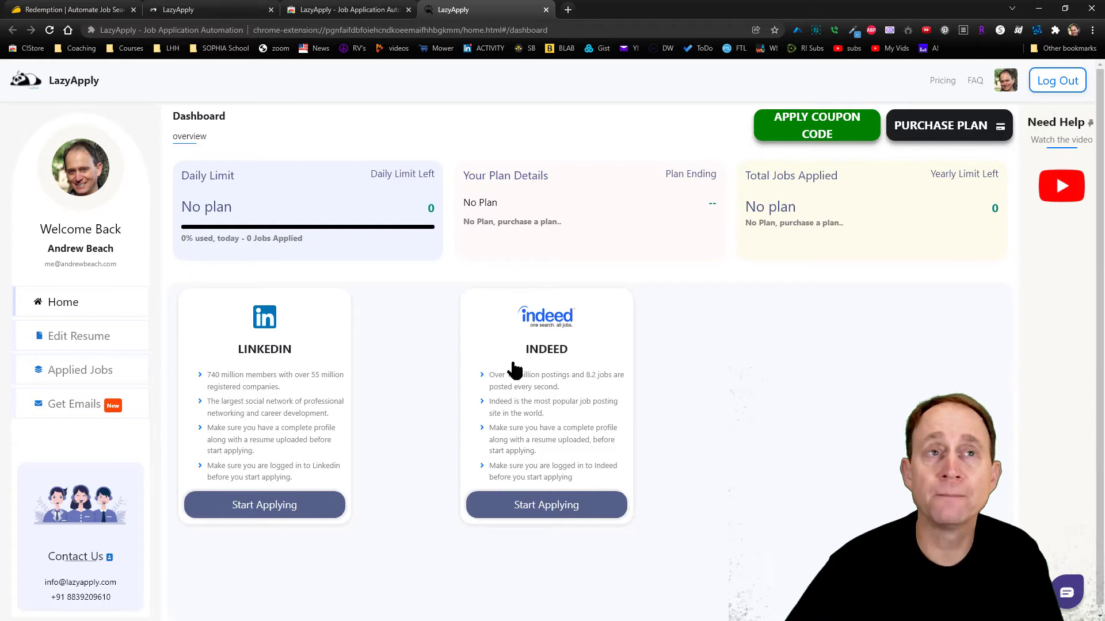
# - Copy the redemption code again from the AppSumo redemption page
pyautogui.click(75, 10)
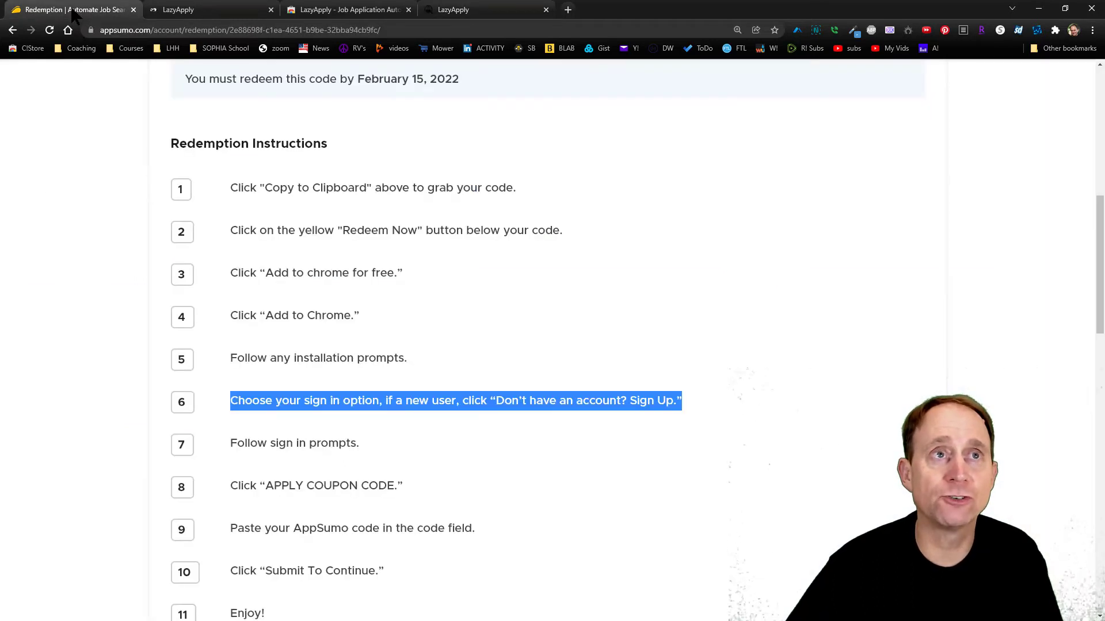
pyautogui.click(380, 463)
pyautogui.scroll(-2, 380, 464)
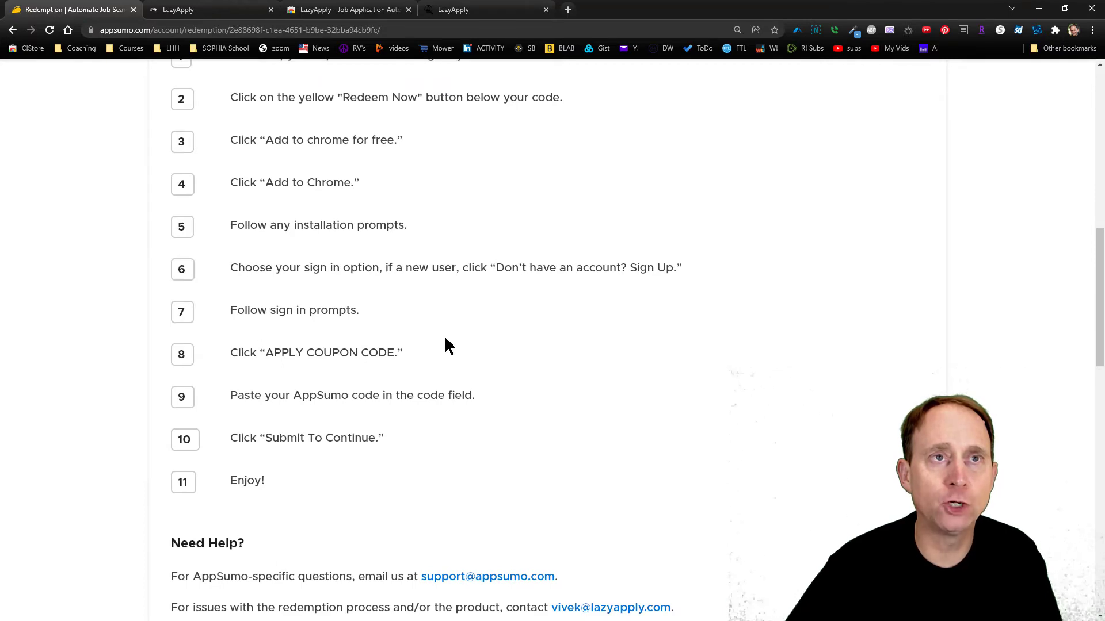
pyautogui.hotkey('ctrl', 'shift', 'Tab')
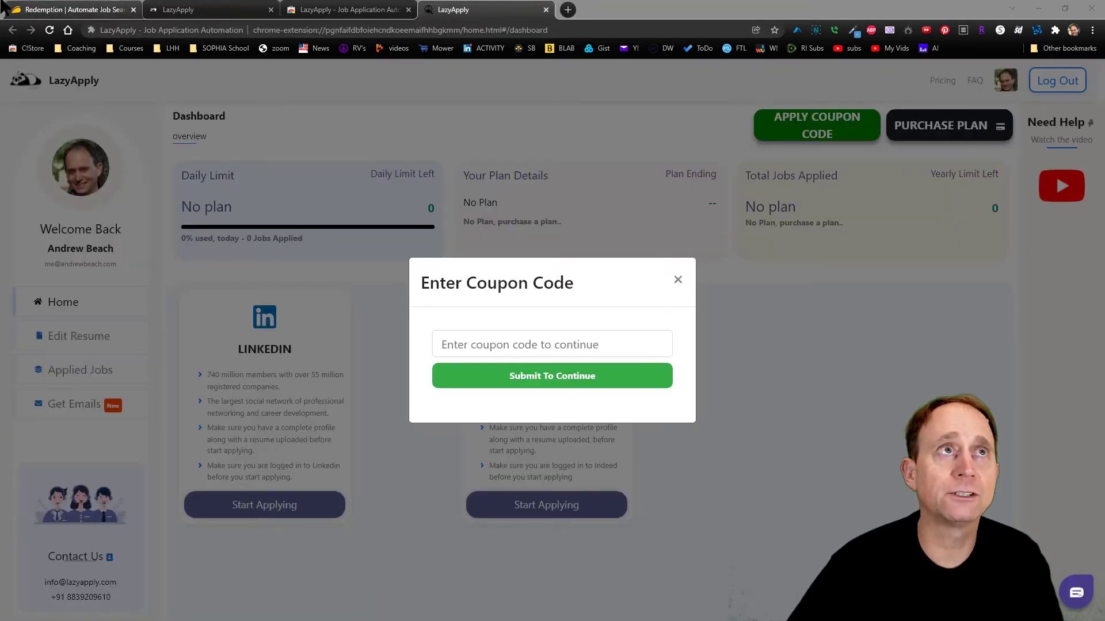
pyautogui.click(45, 10)
pyautogui.scroll(5, 448, 303)
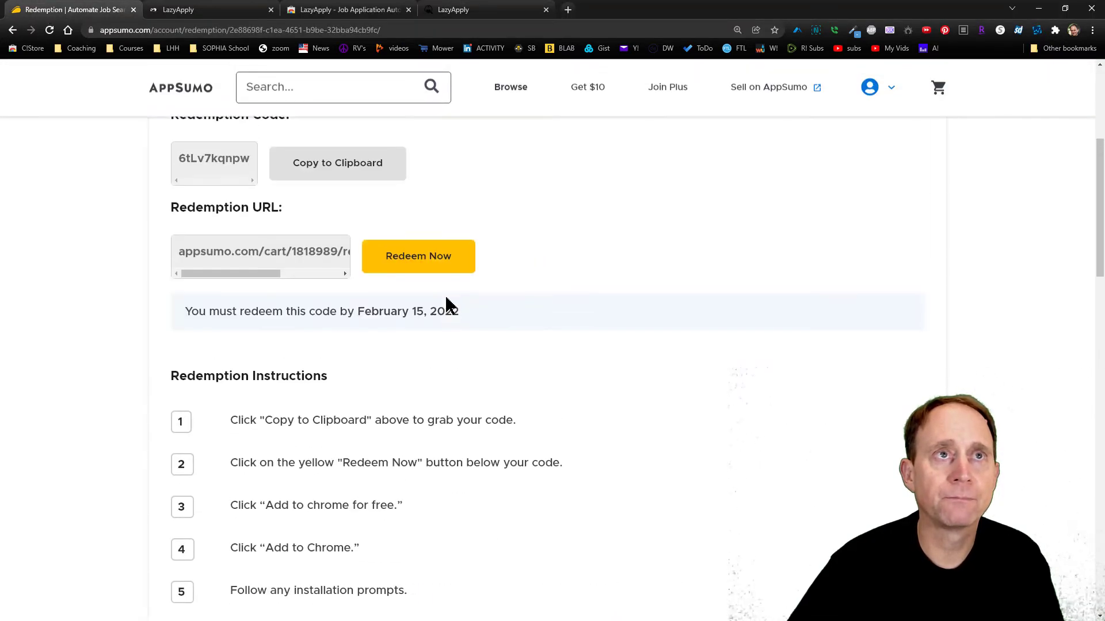
pyautogui.click(340, 176)
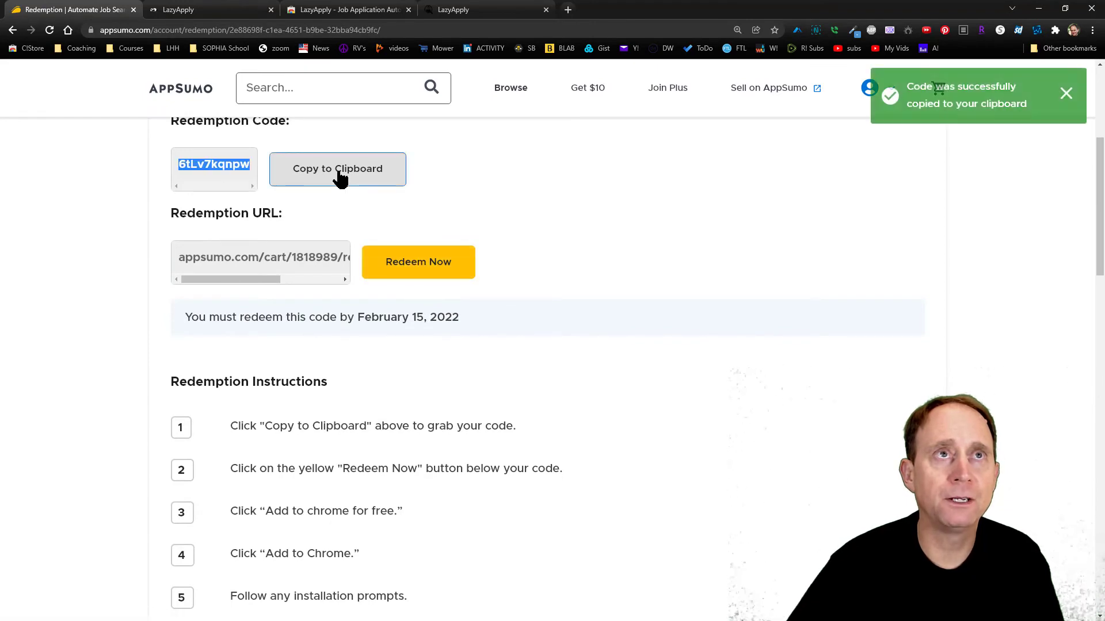
# - Paste the AppSumo code into LazyApply's coupon field and submit it for lifetime premium
pyautogui.click(469, 16)
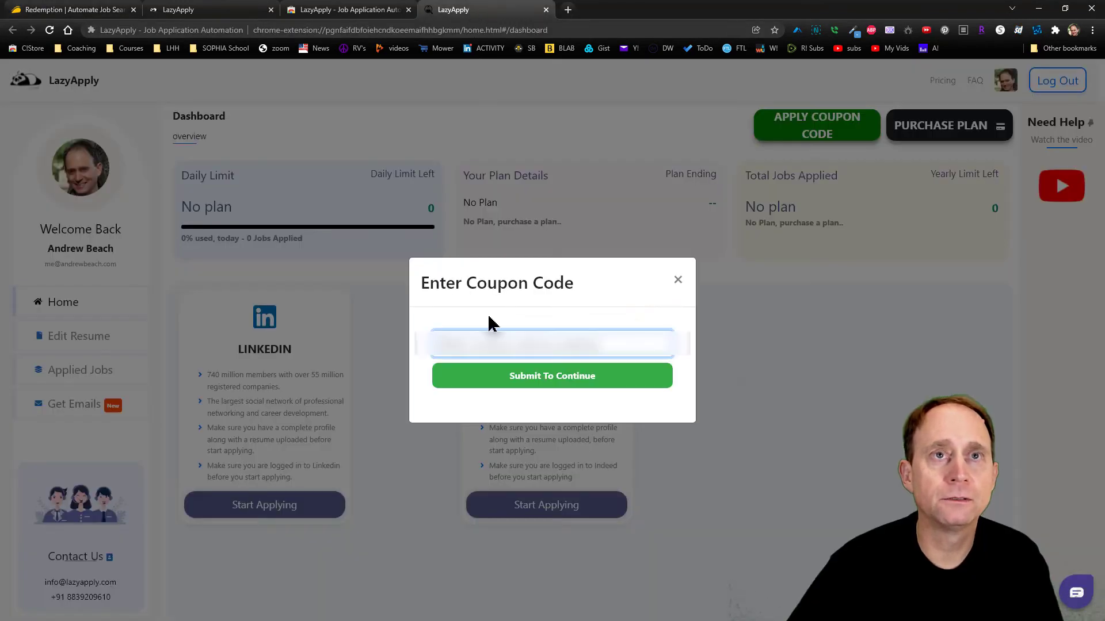
pyautogui.hotkey('ctrl', 'v')
pyautogui.click(546, 381)
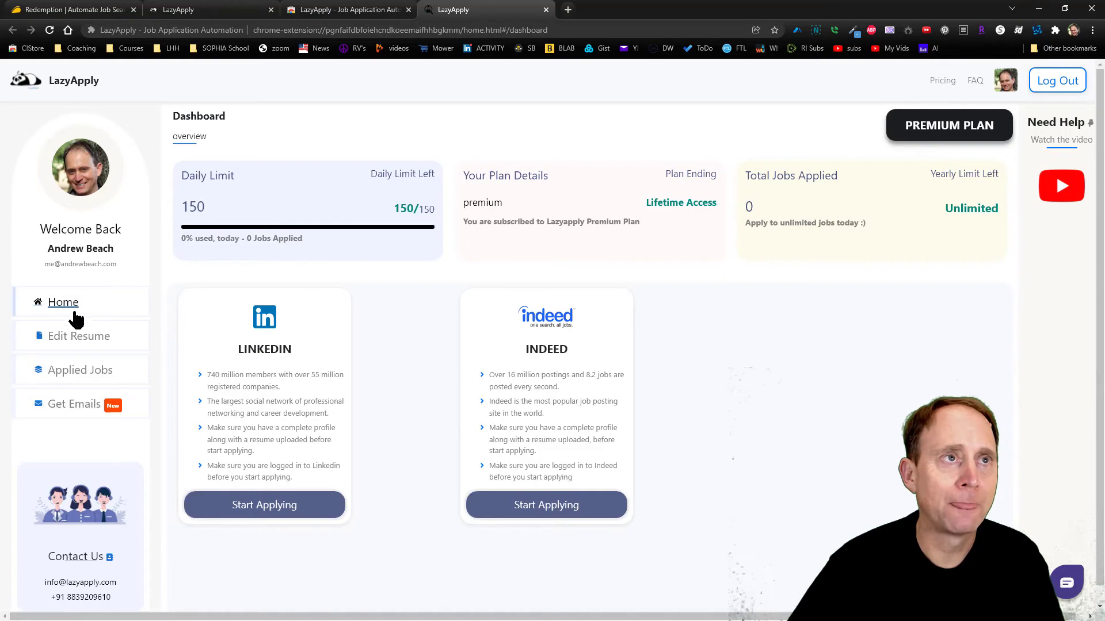
# - Look through the Edit Resume form
pyautogui.click(61, 344)
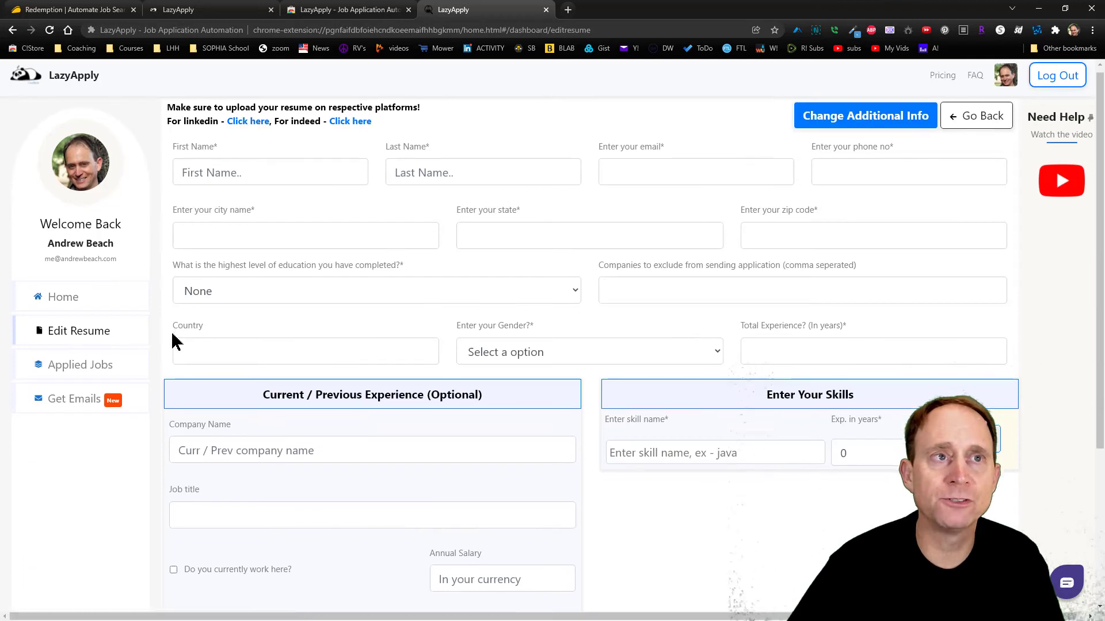
pyautogui.scroll(-5, 173, 338)
pyautogui.scroll(3, 173, 338)
pyautogui.scroll(2, 172, 339)
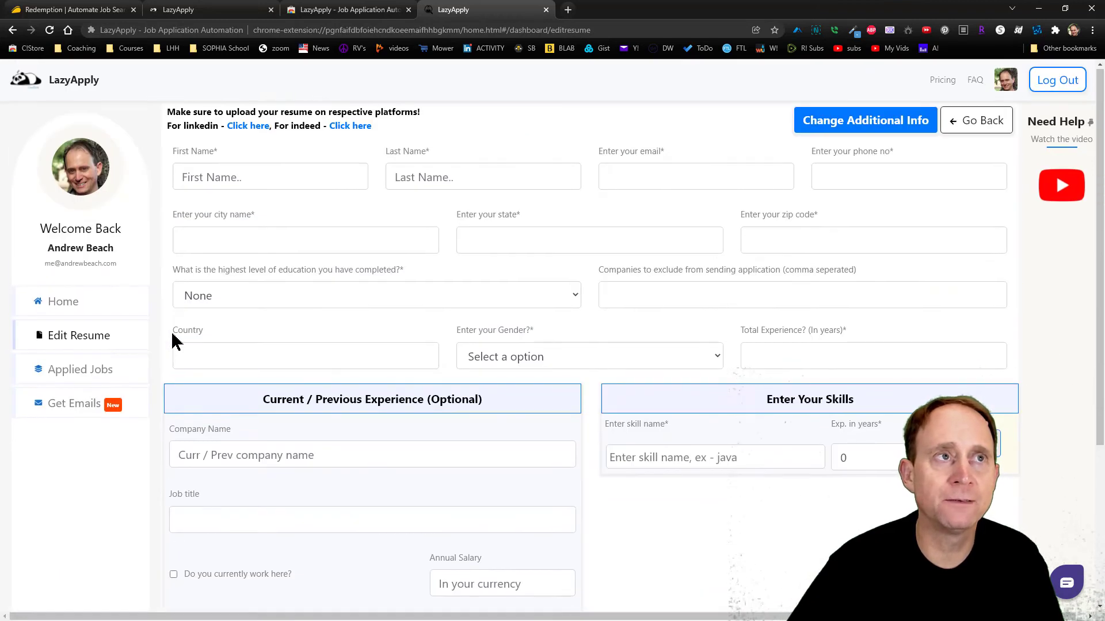
# - View Applied Jobs, then the Get Emails page for LinkedIn recruiter emails
pyautogui.click(65, 377)
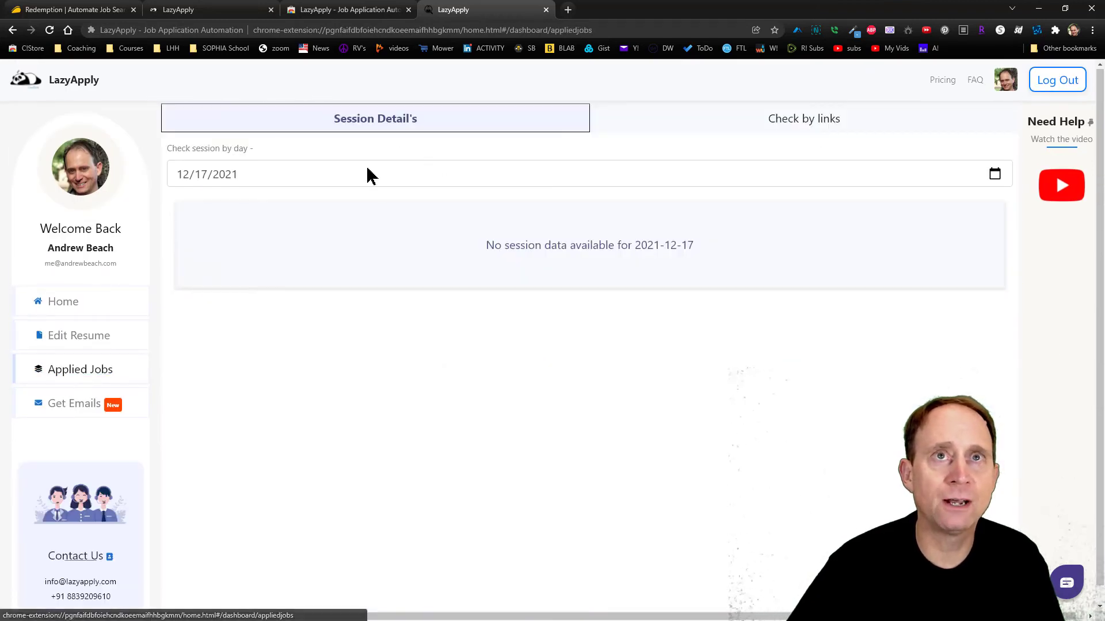
pyautogui.click(51, 401)
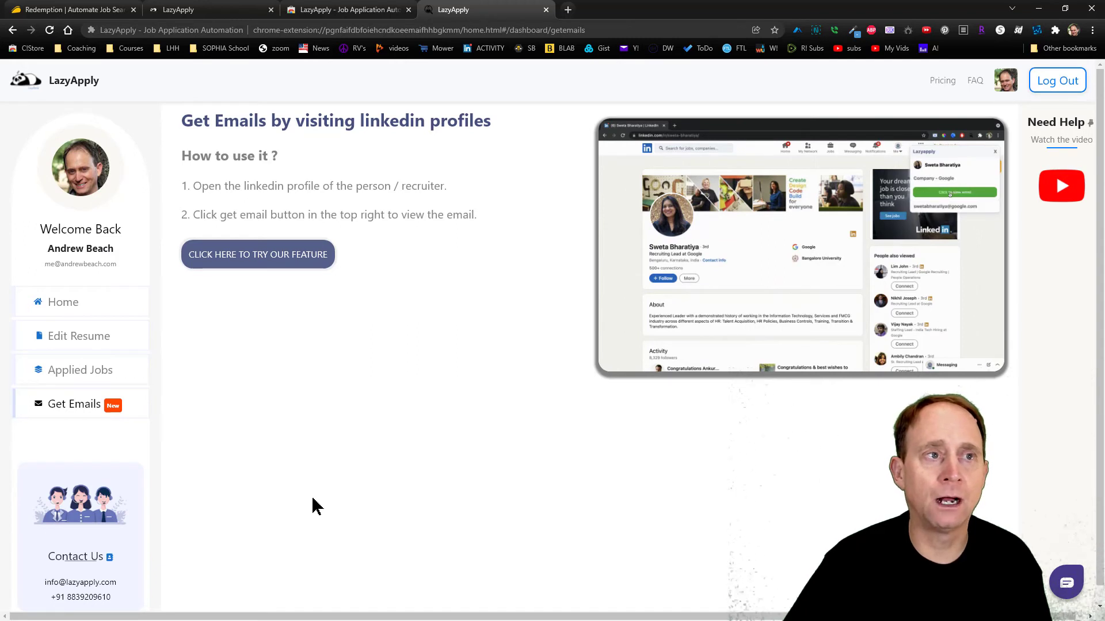
pyautogui.scroll(-1, 312, 506)
pyautogui.scroll(1, 313, 506)
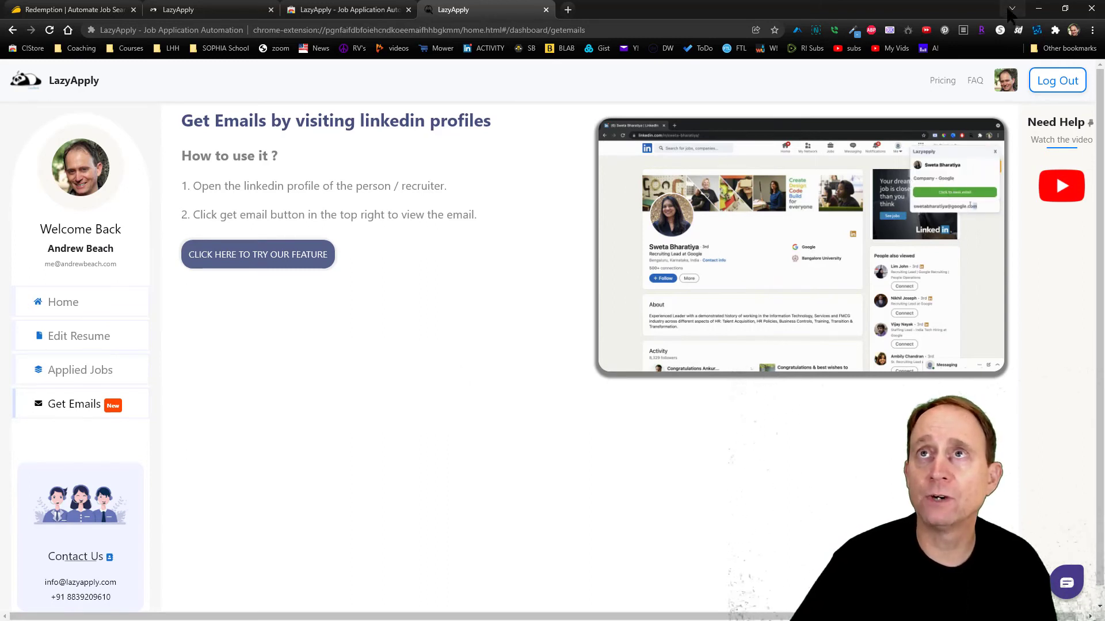
# - Show LazyApply's Pricing page with the $99 Lifetime Plan at 90% off
pyautogui.click(939, 84)
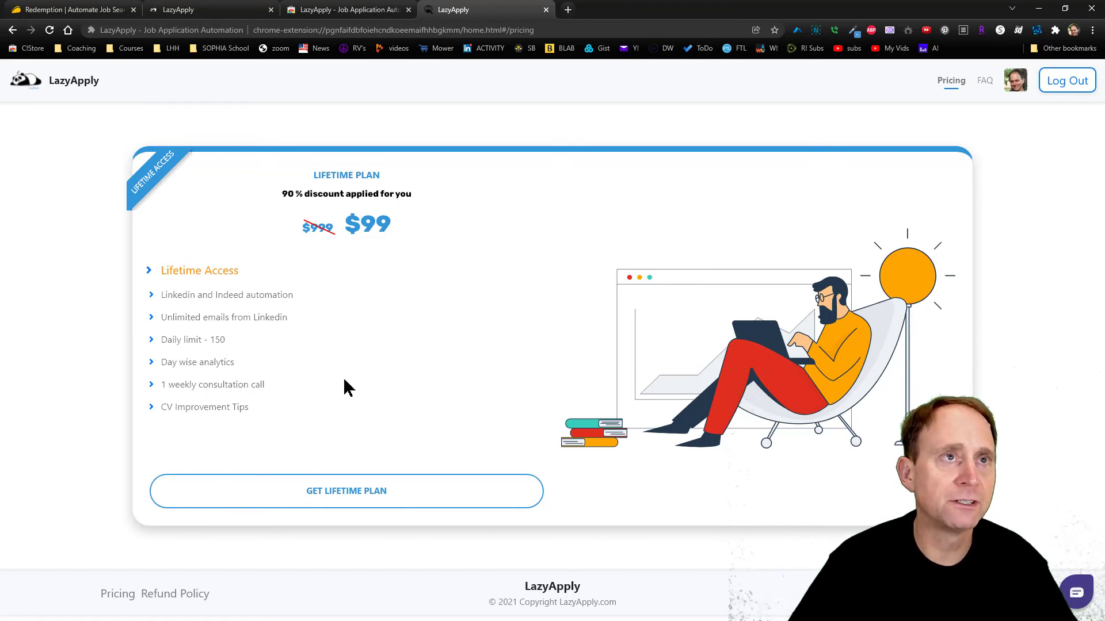
# - Browse the FAQ on free trial, refunds, lifetime billing and the 150 daily applications
pyautogui.click(984, 83)
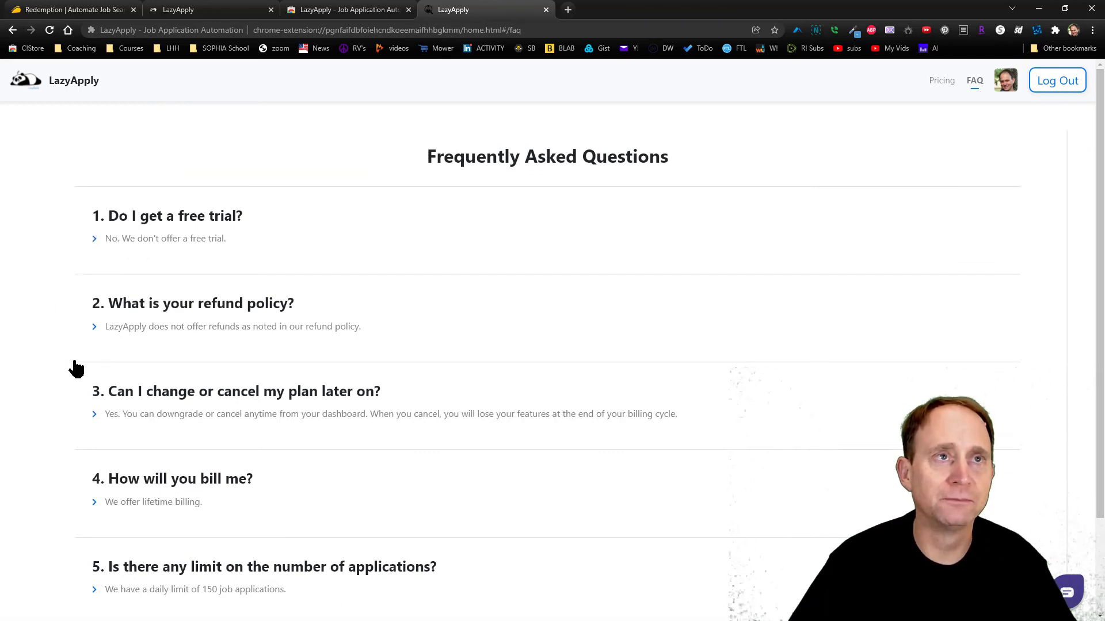
pyautogui.scroll(-2, 75, 367)
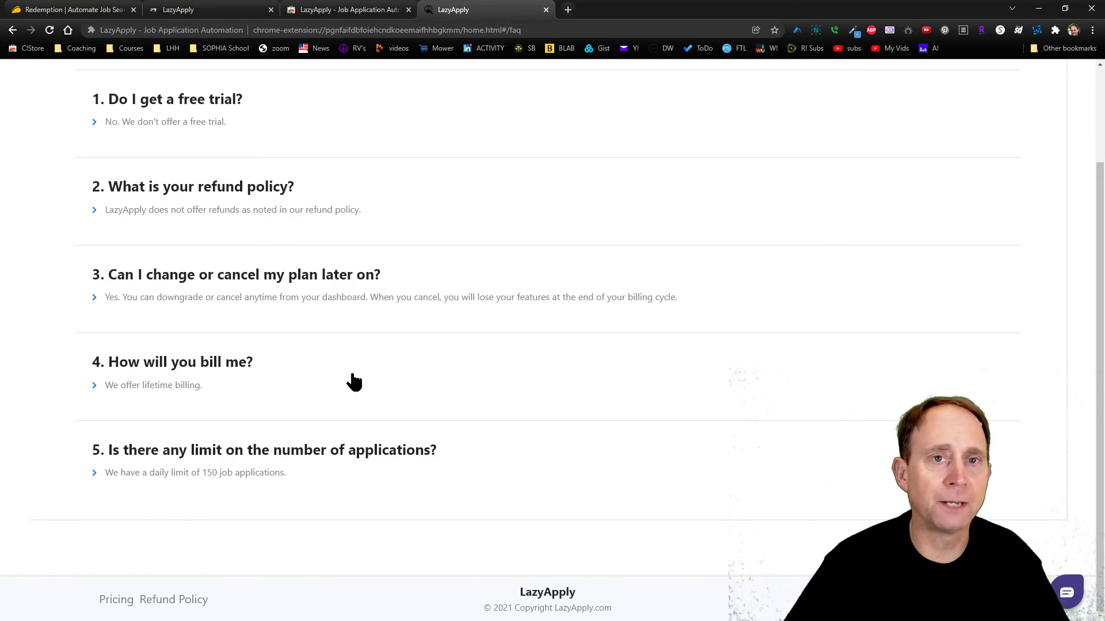
pyautogui.scroll(2, 354, 381)
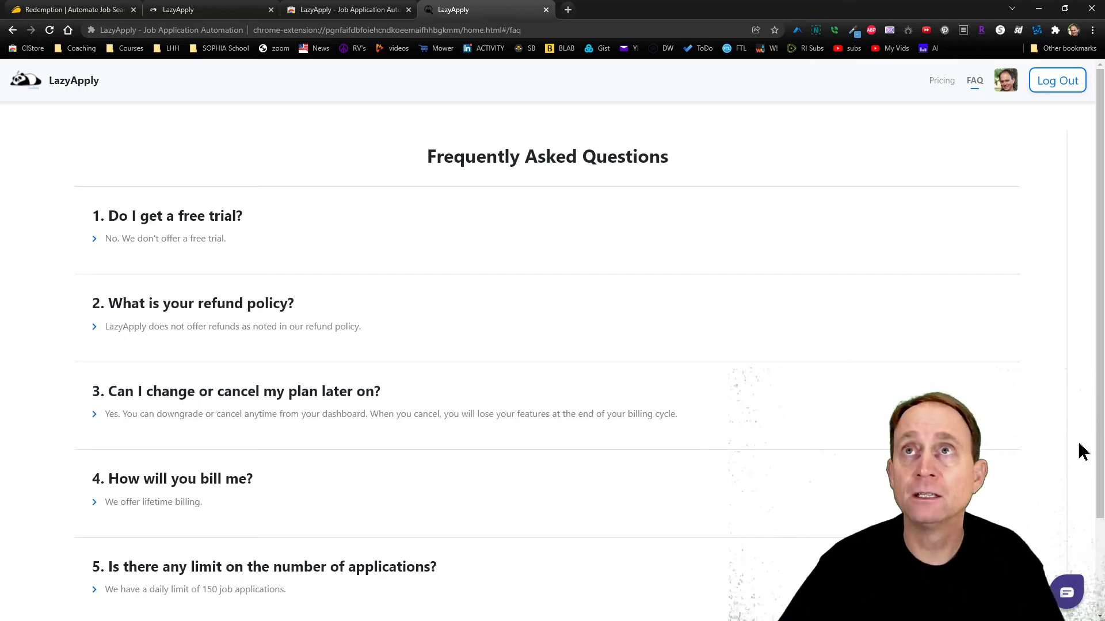
pyautogui.click(1074, 600)
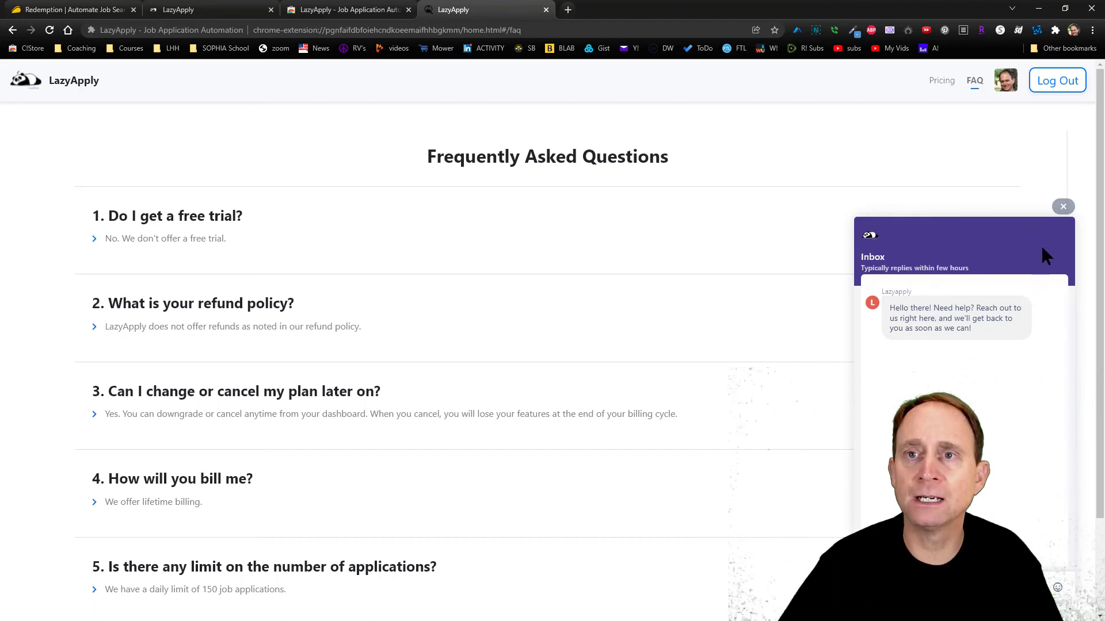
pyautogui.click(1062, 207)
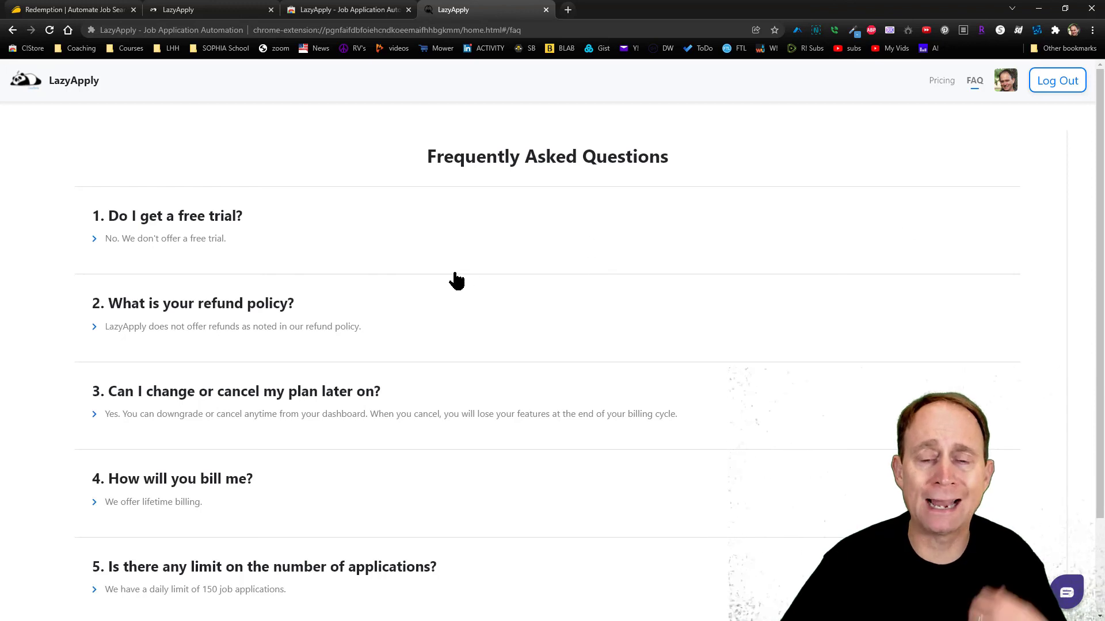